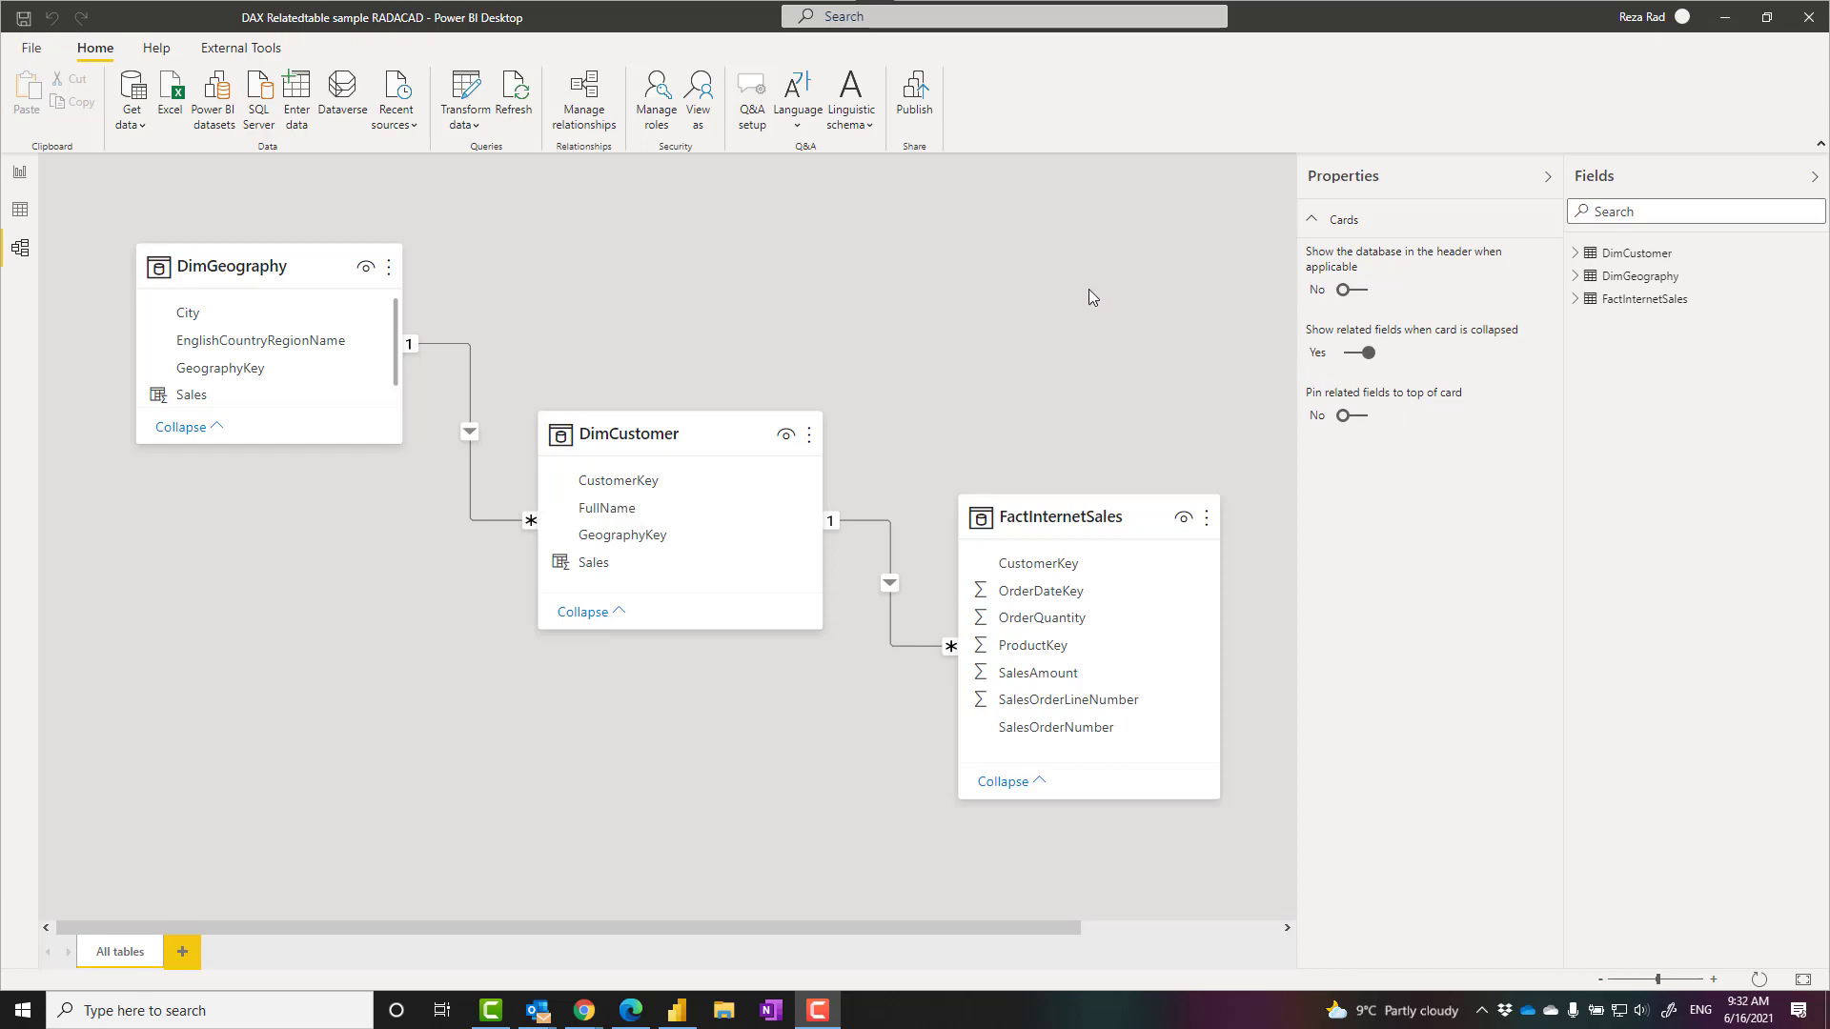
Step: Select DimCustomer, then zoom and pan to its one-to-many link with FactInternetSales
click(466, 414)
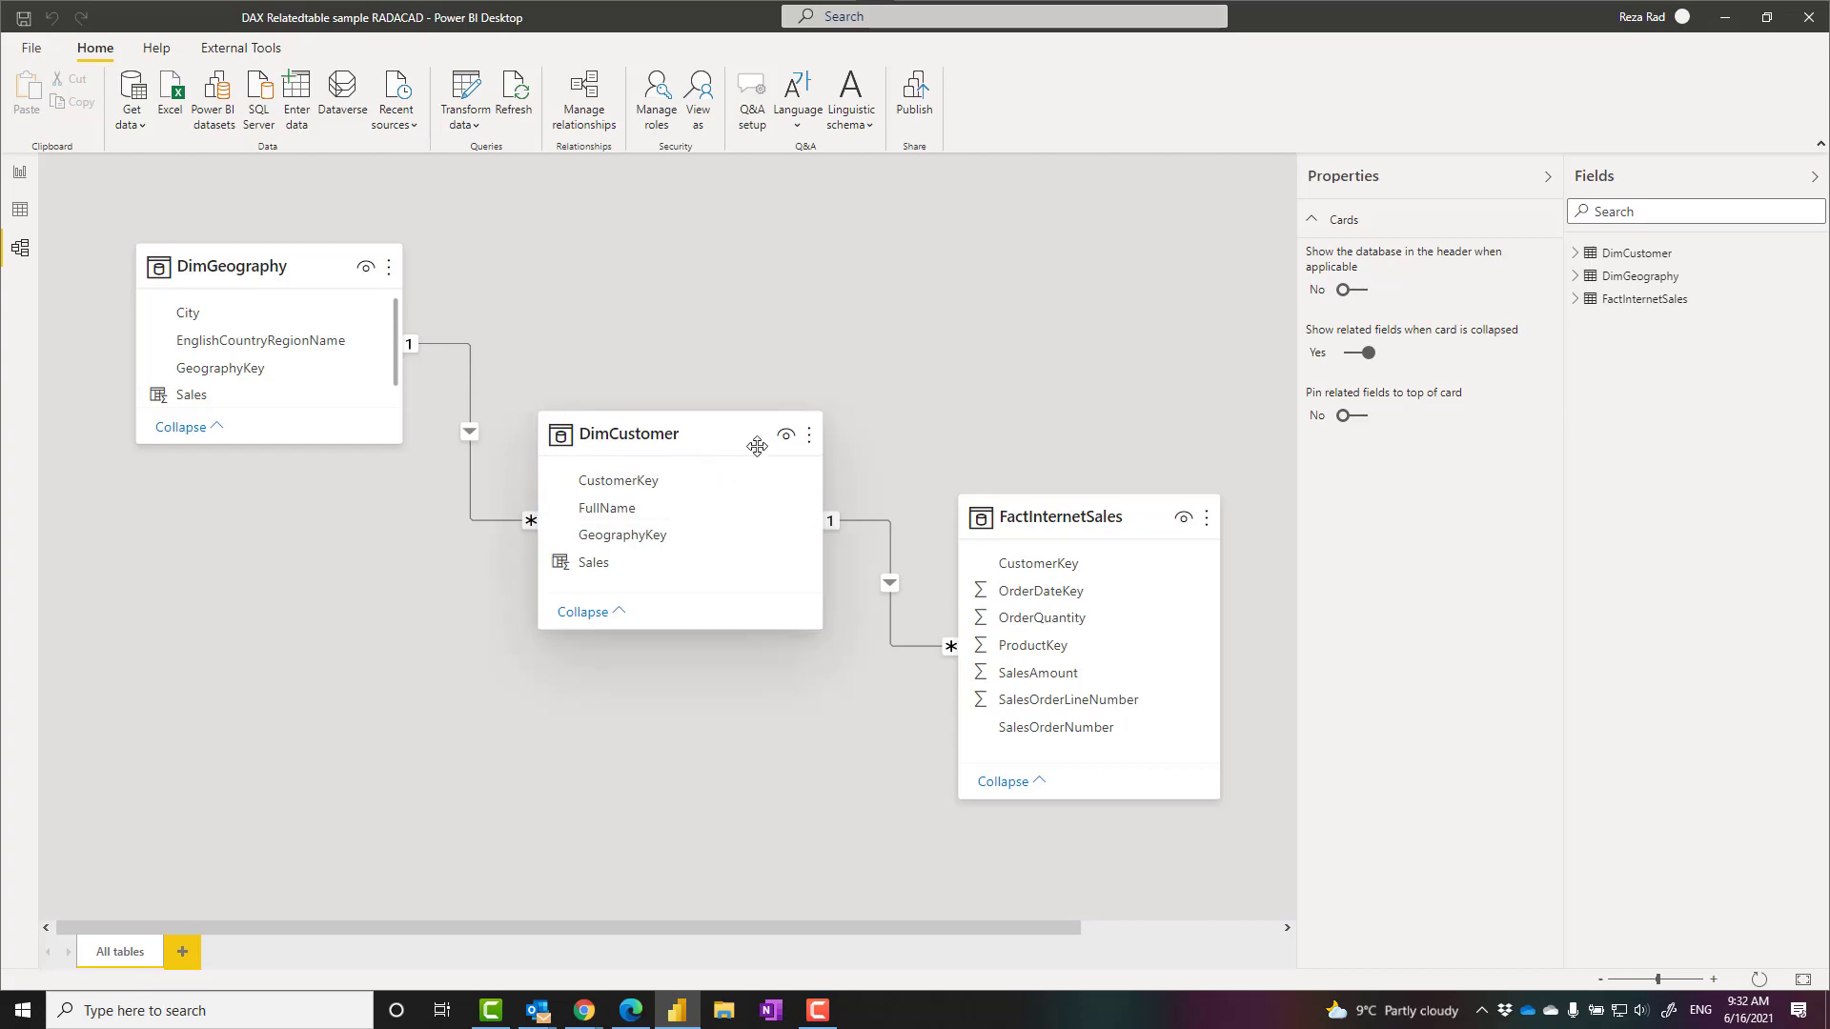
click(802, 505)
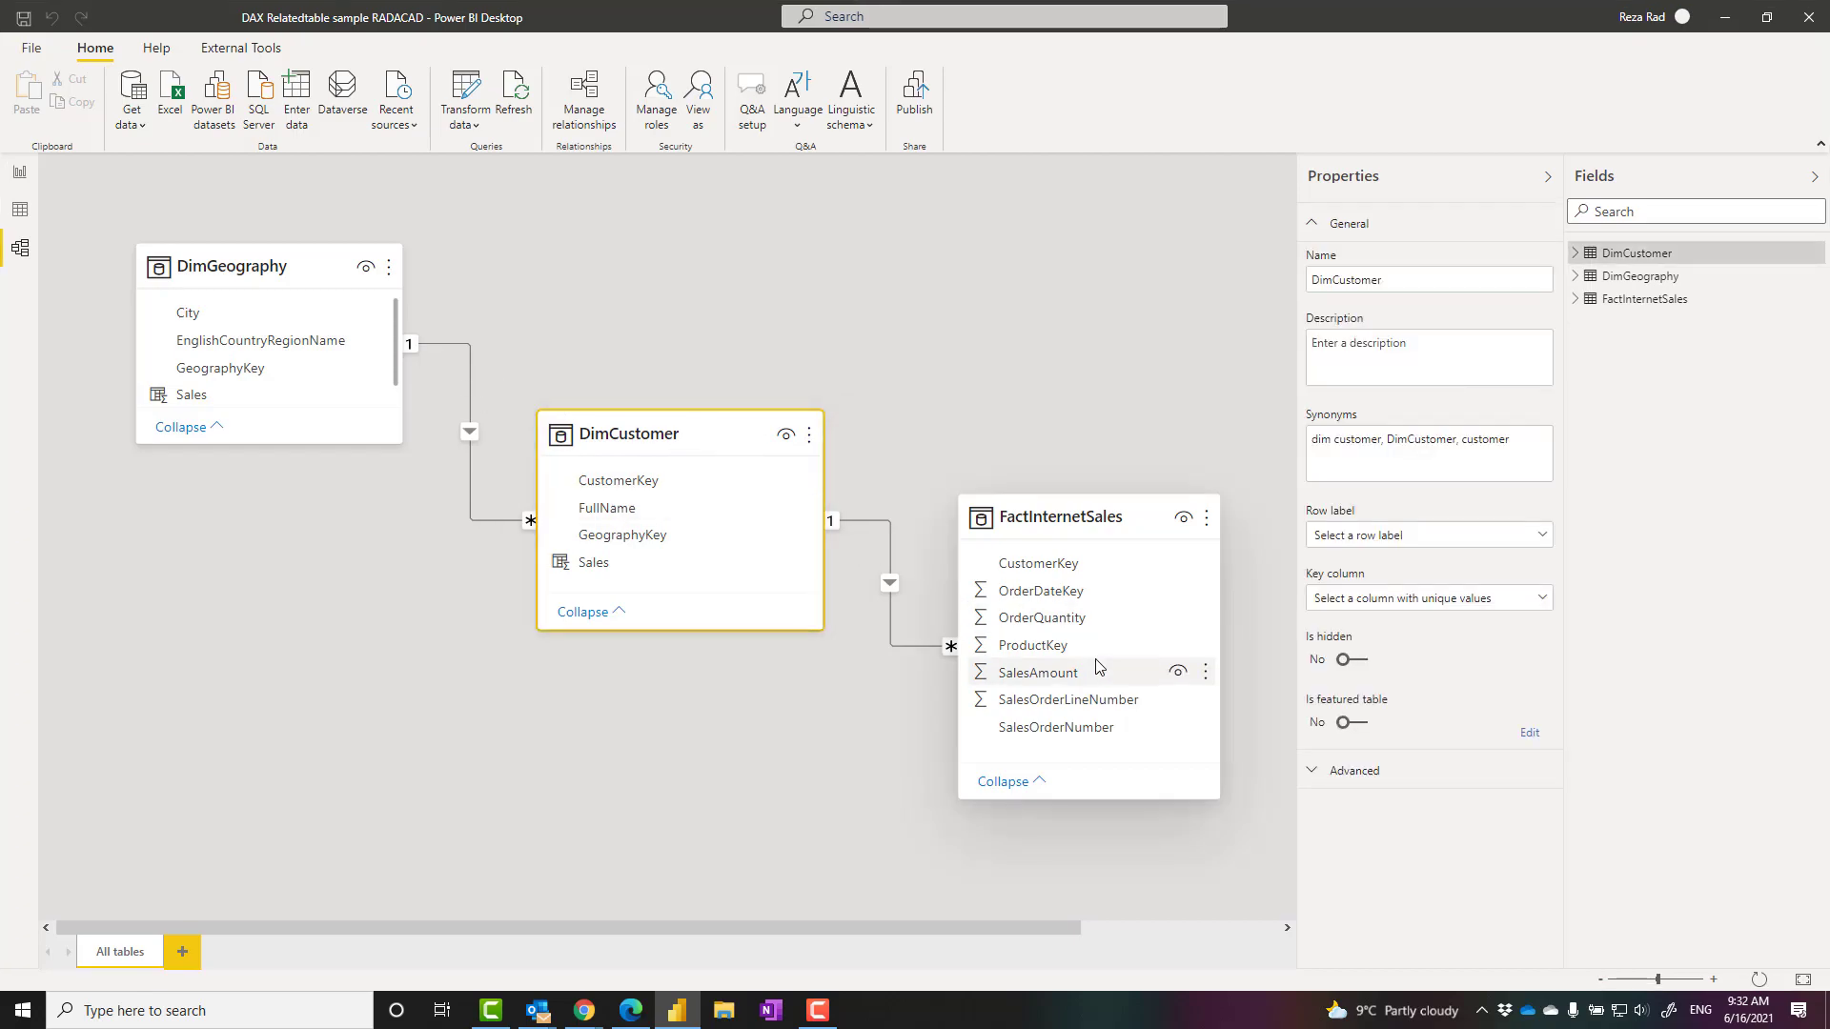
scroll(1131, 930, up, 2)
scroll(763, 736, up, 1)
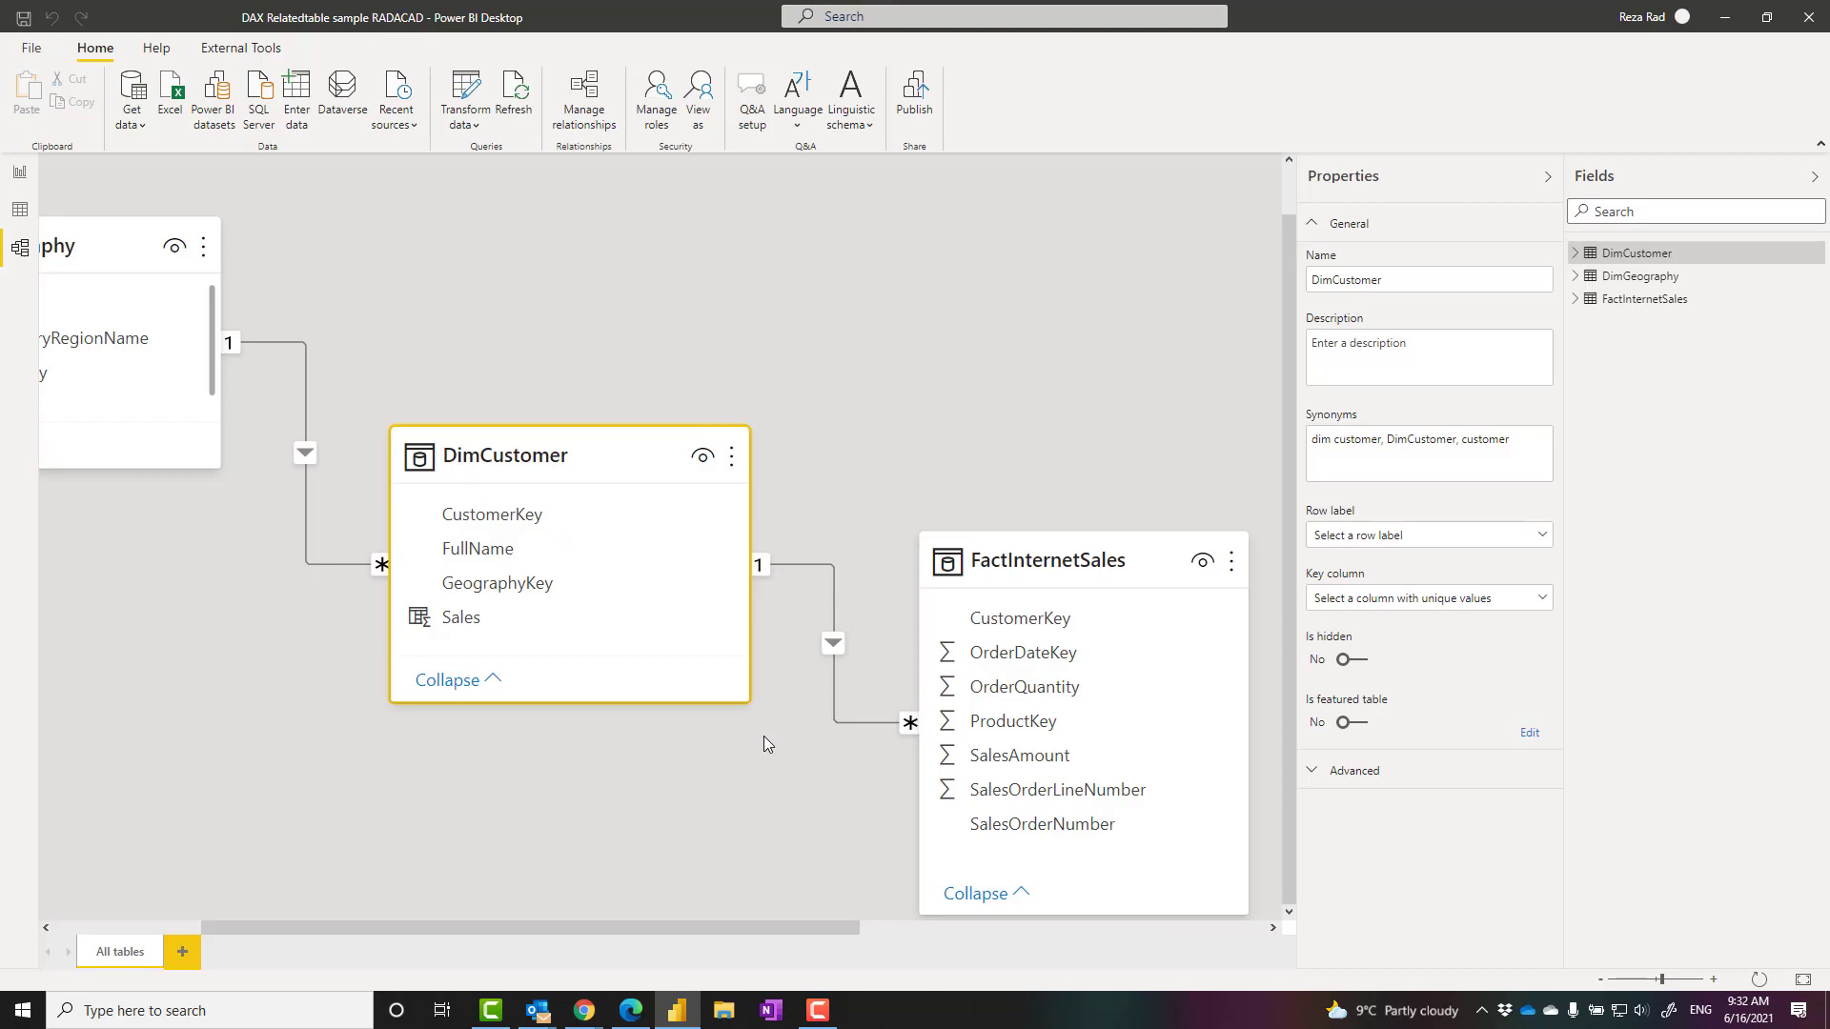
drag(838, 928, 943, 929)
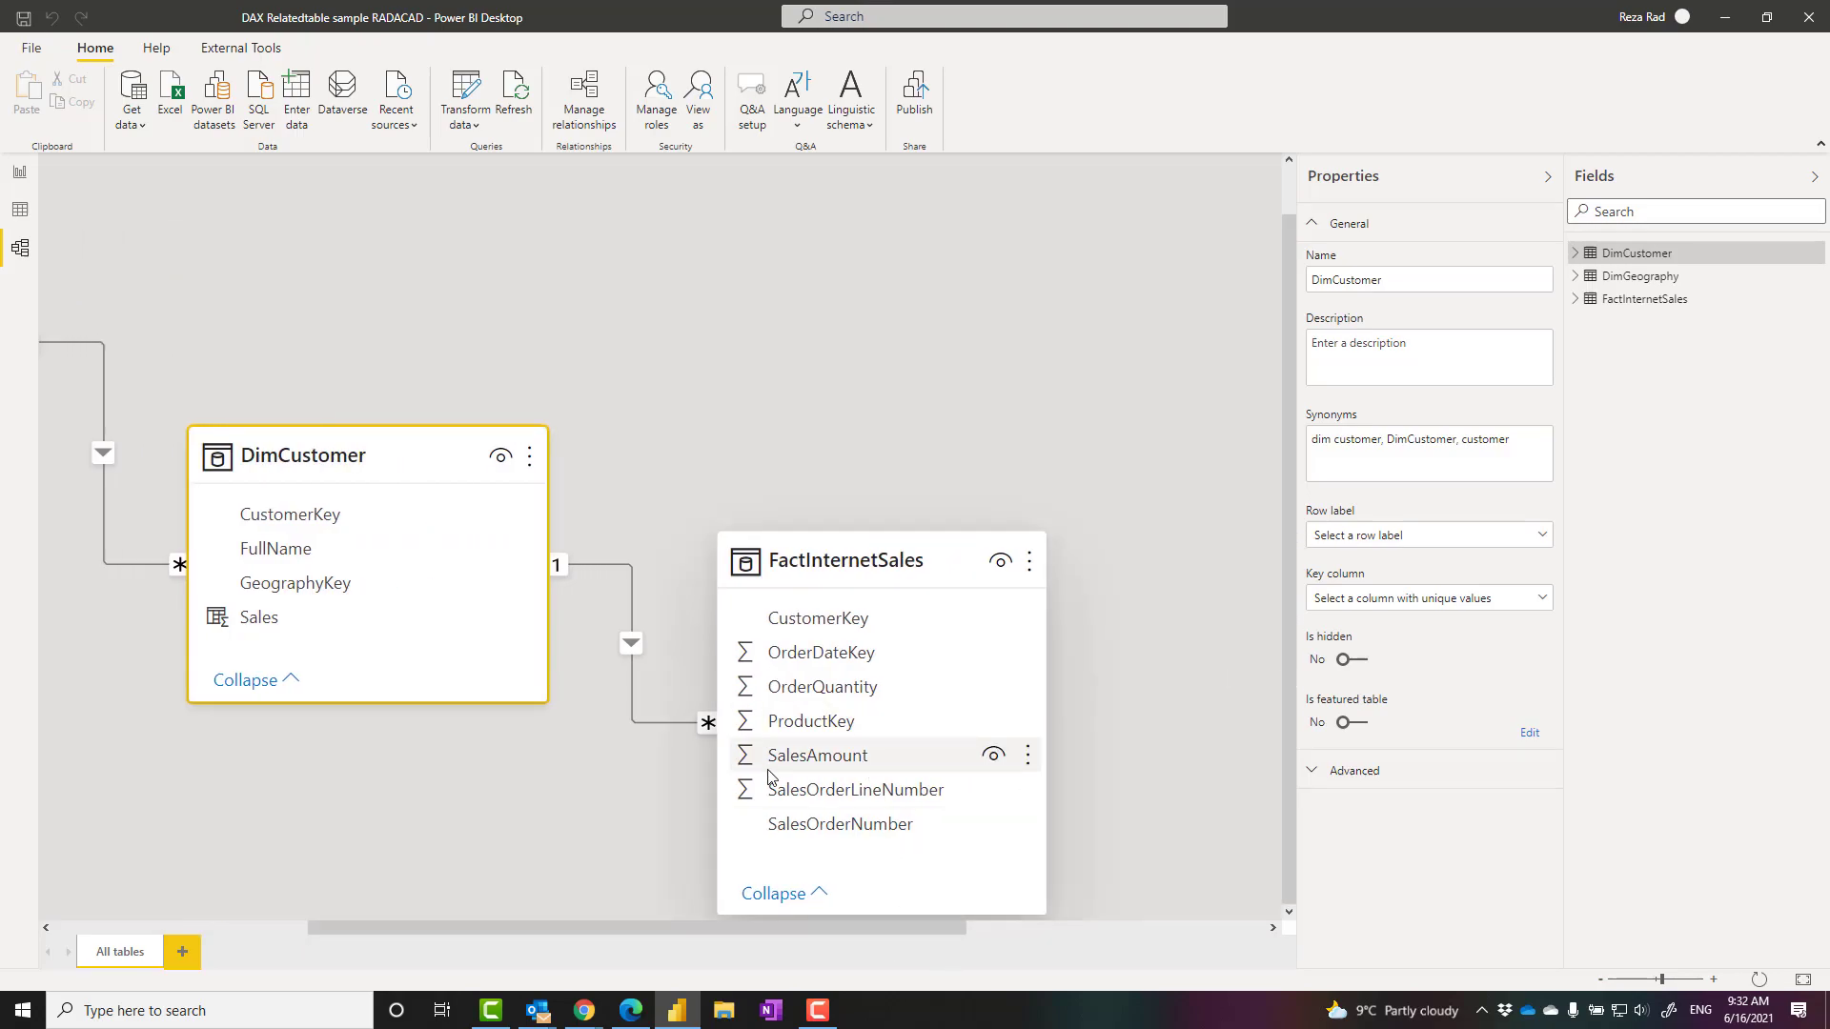
scroll(625, 772, up, 2)
scroll(625, 771, down, 1)
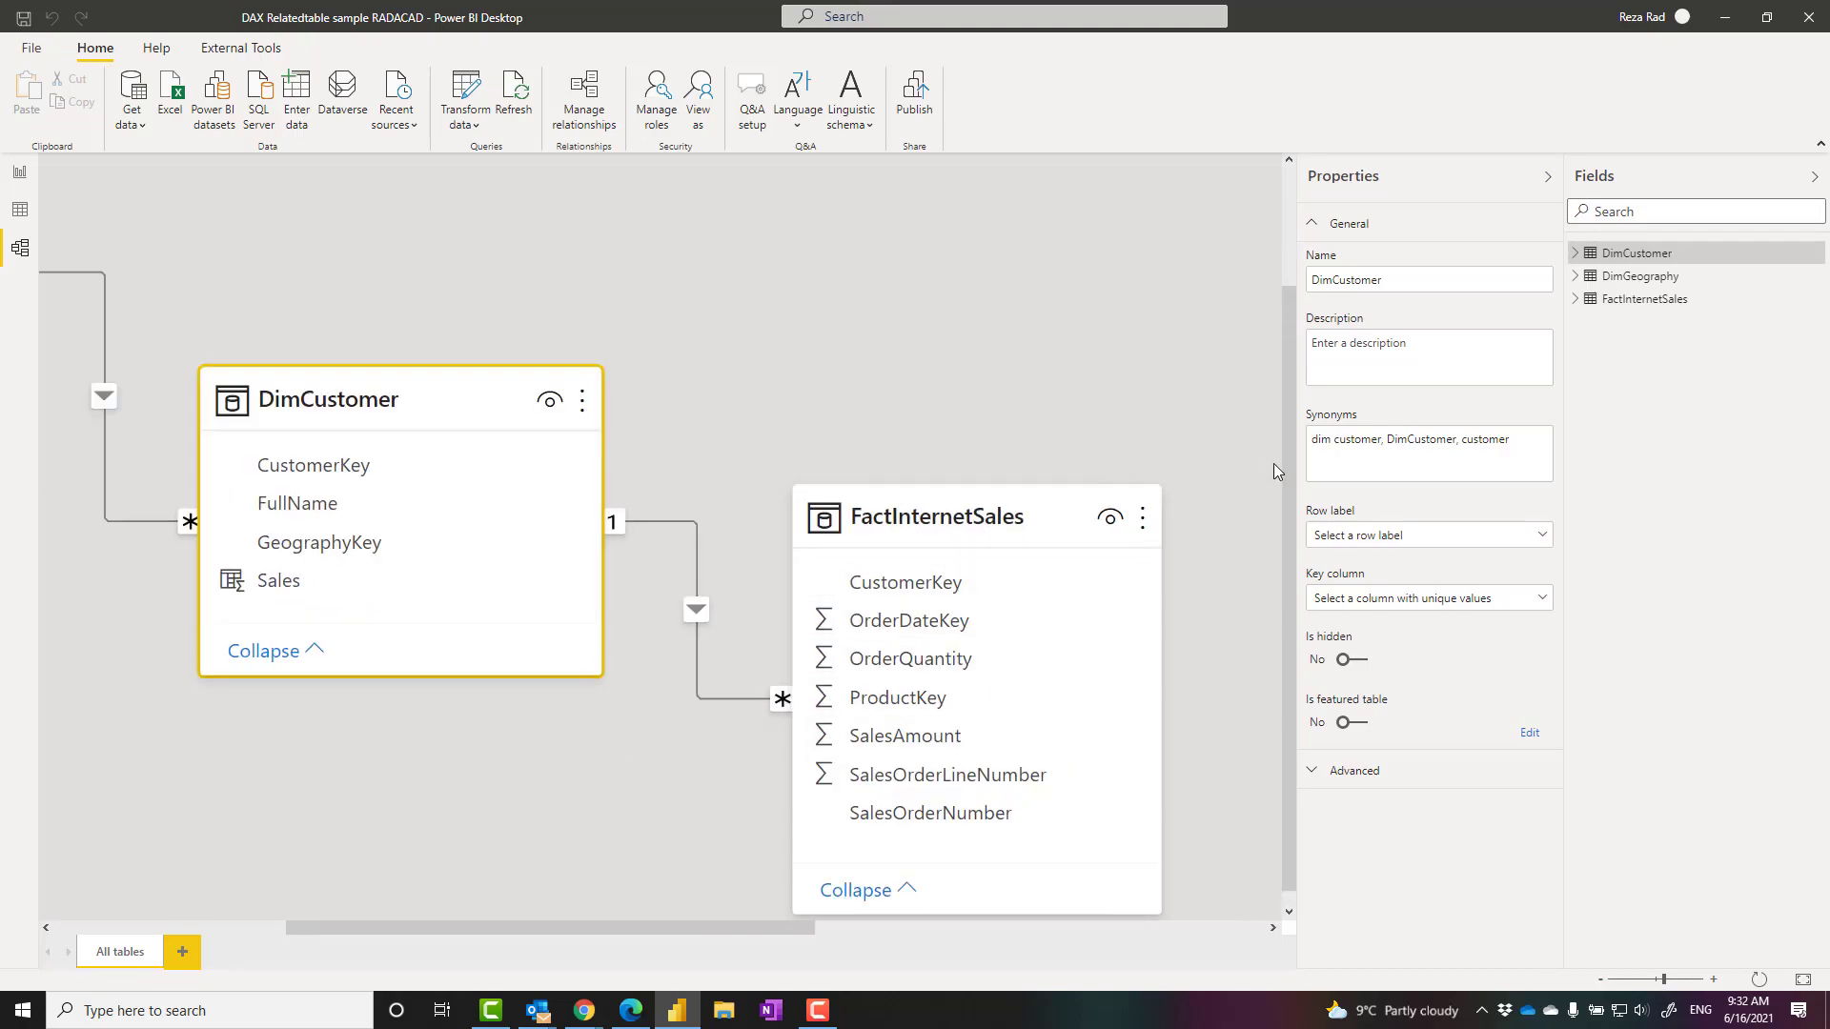
scroll(914, 639, down, 1)
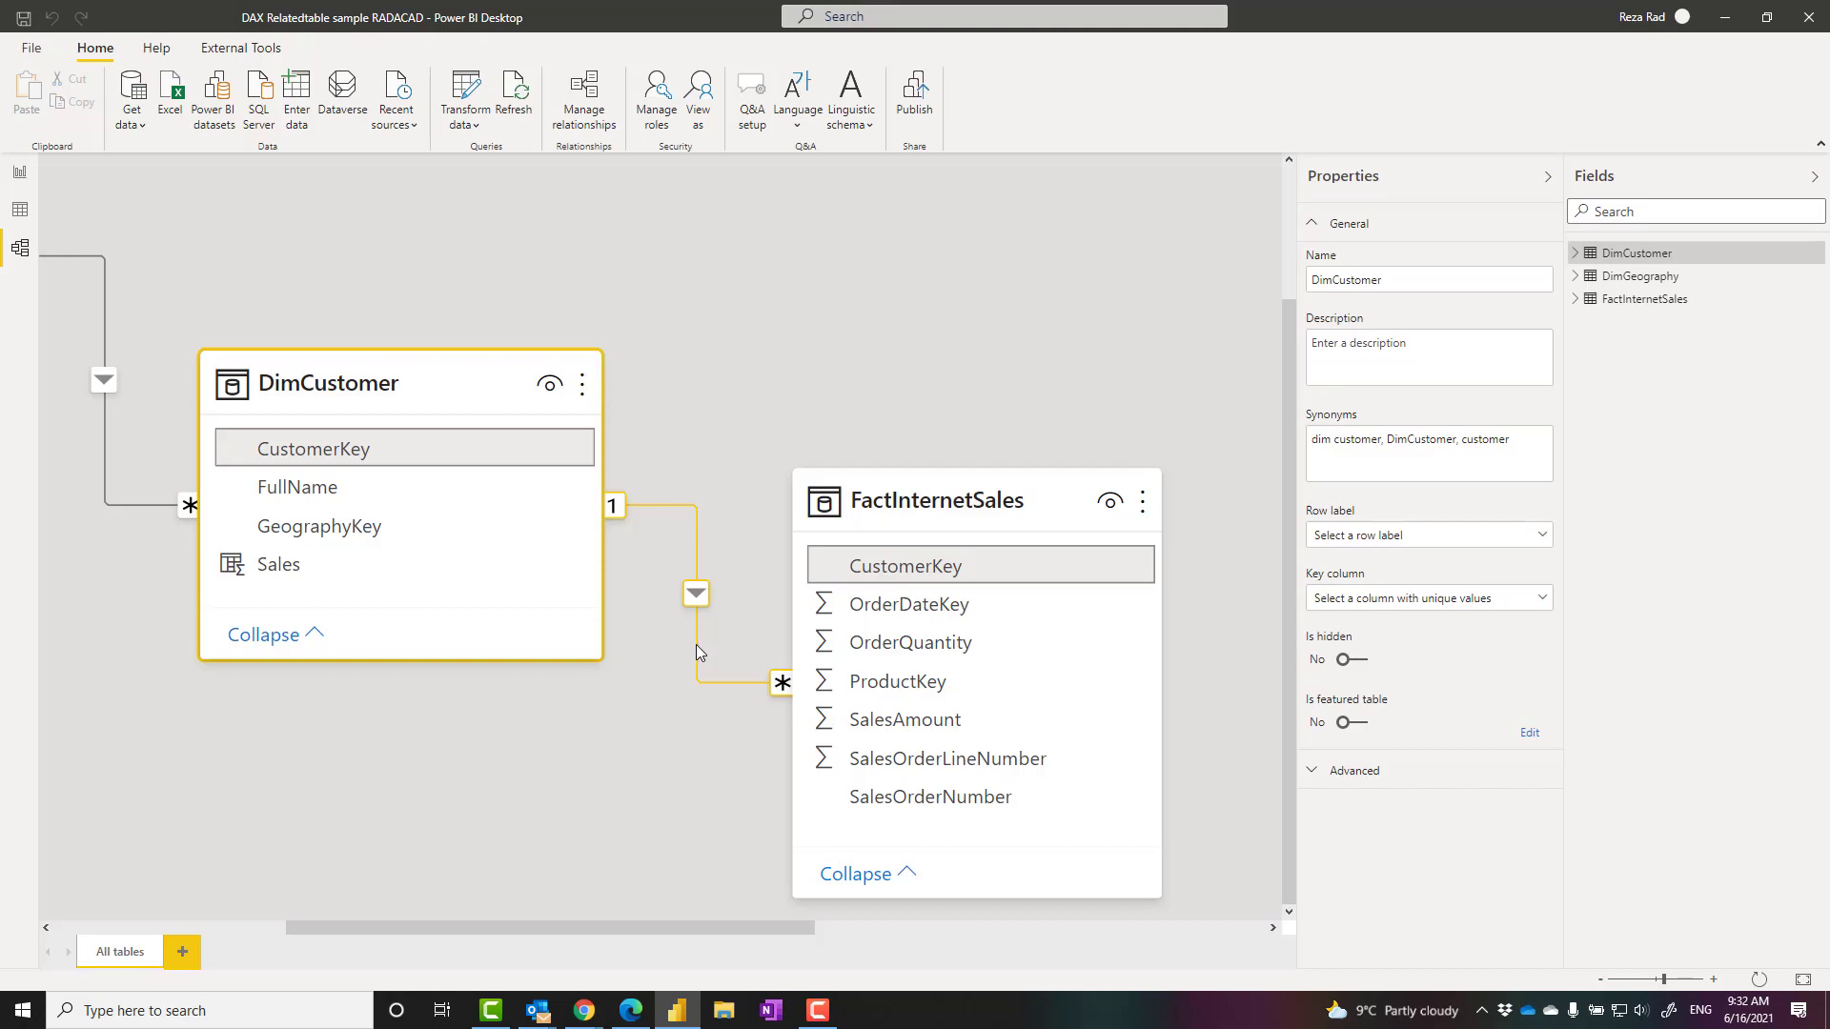
click(697, 400)
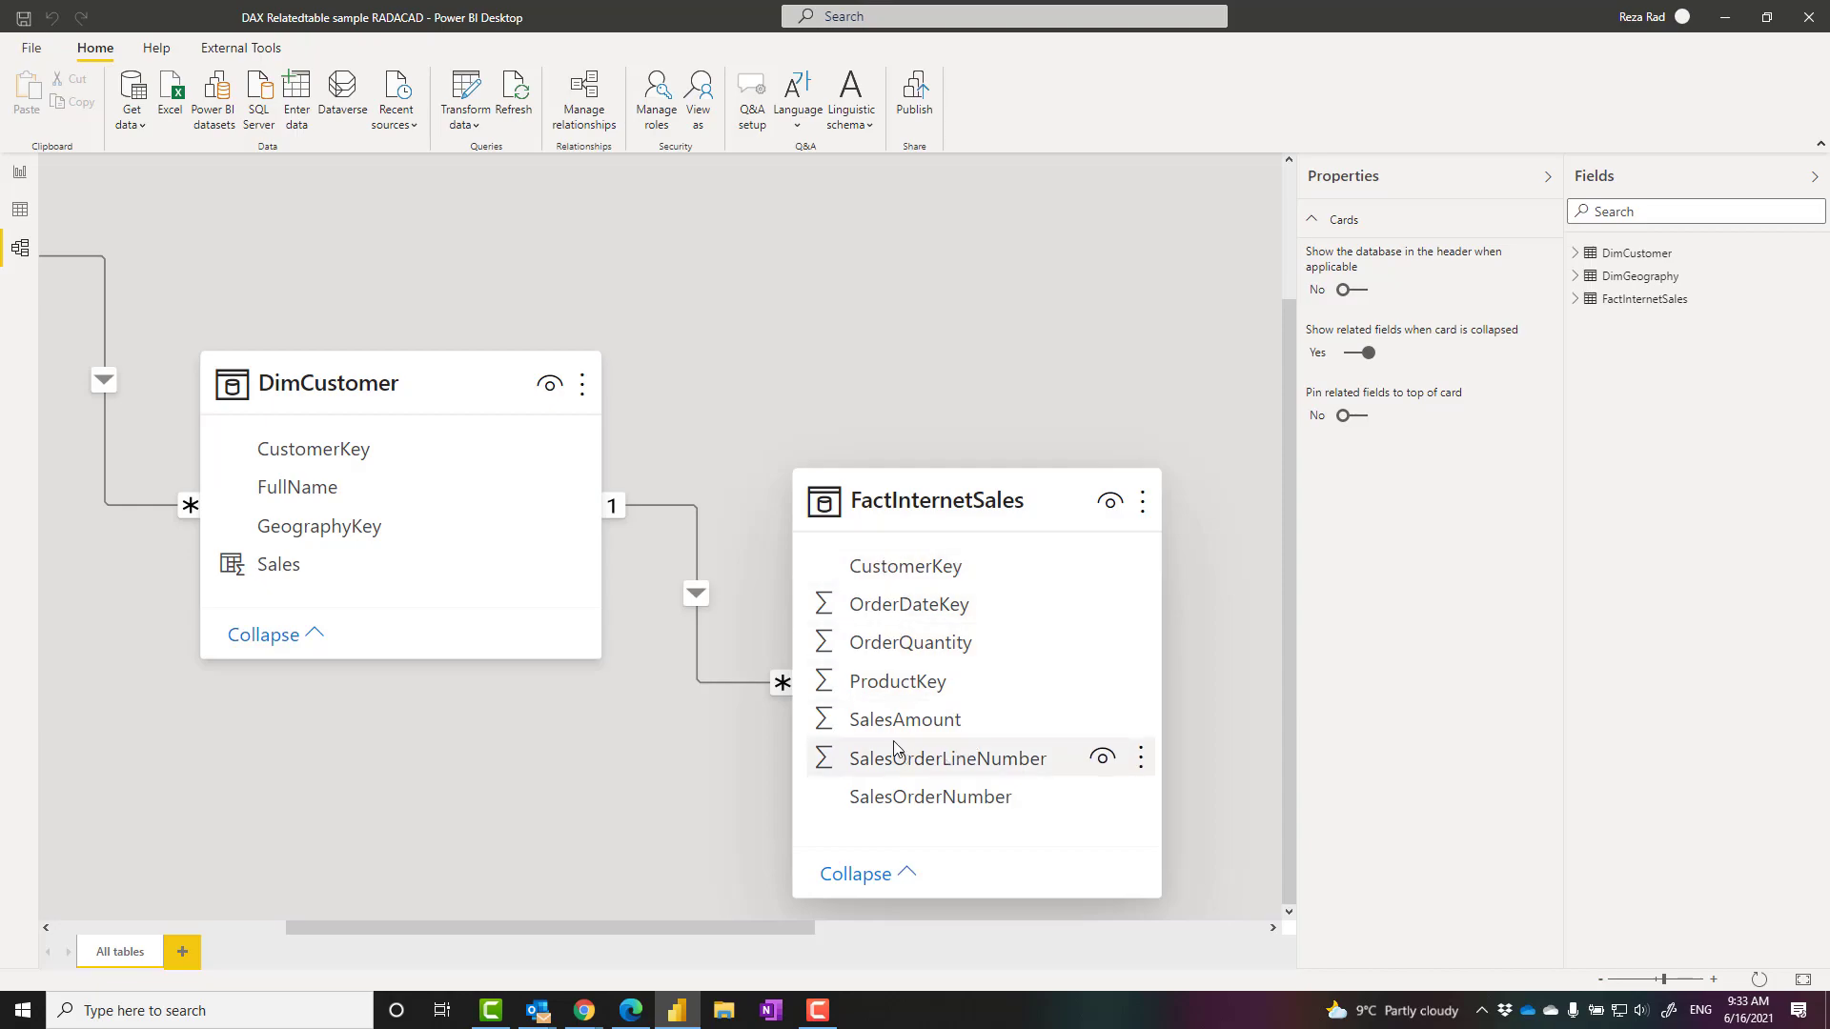
mouse_move(941, 520)
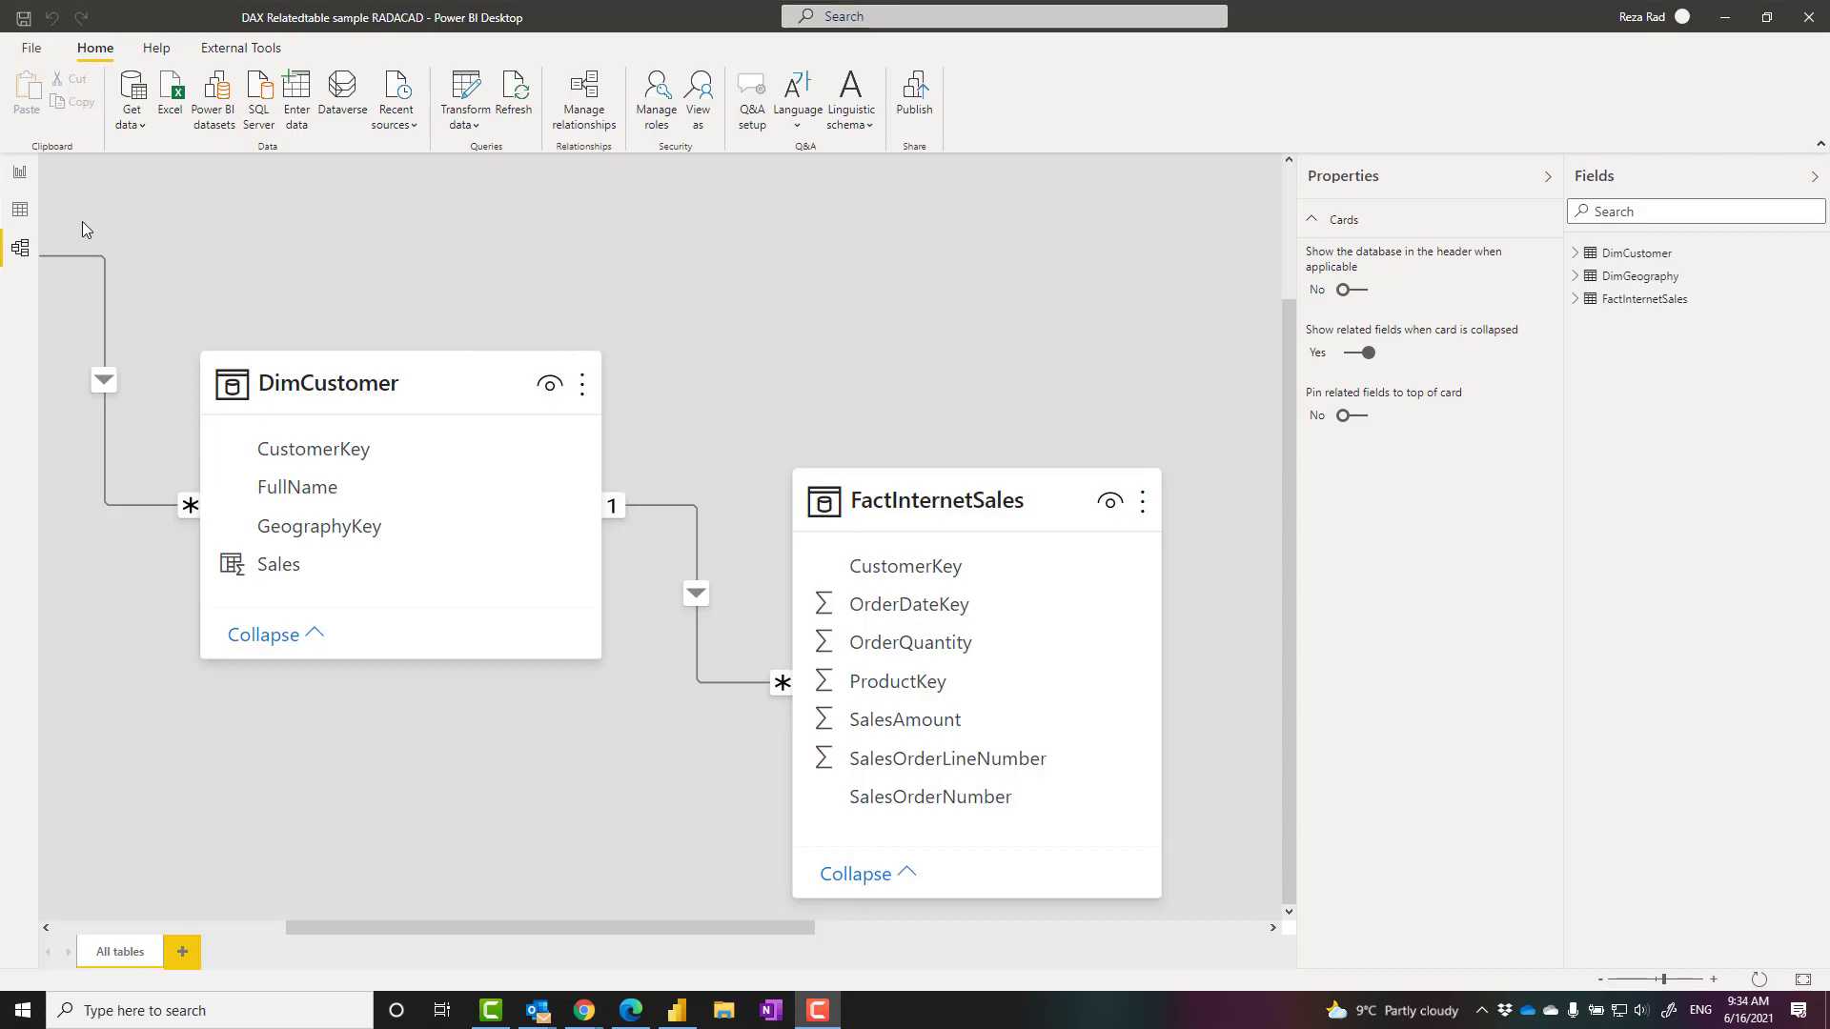
Step: In Data view, add a DimCustomer column, start a RELATEDTABLE formula, then cancel it
click(19, 214)
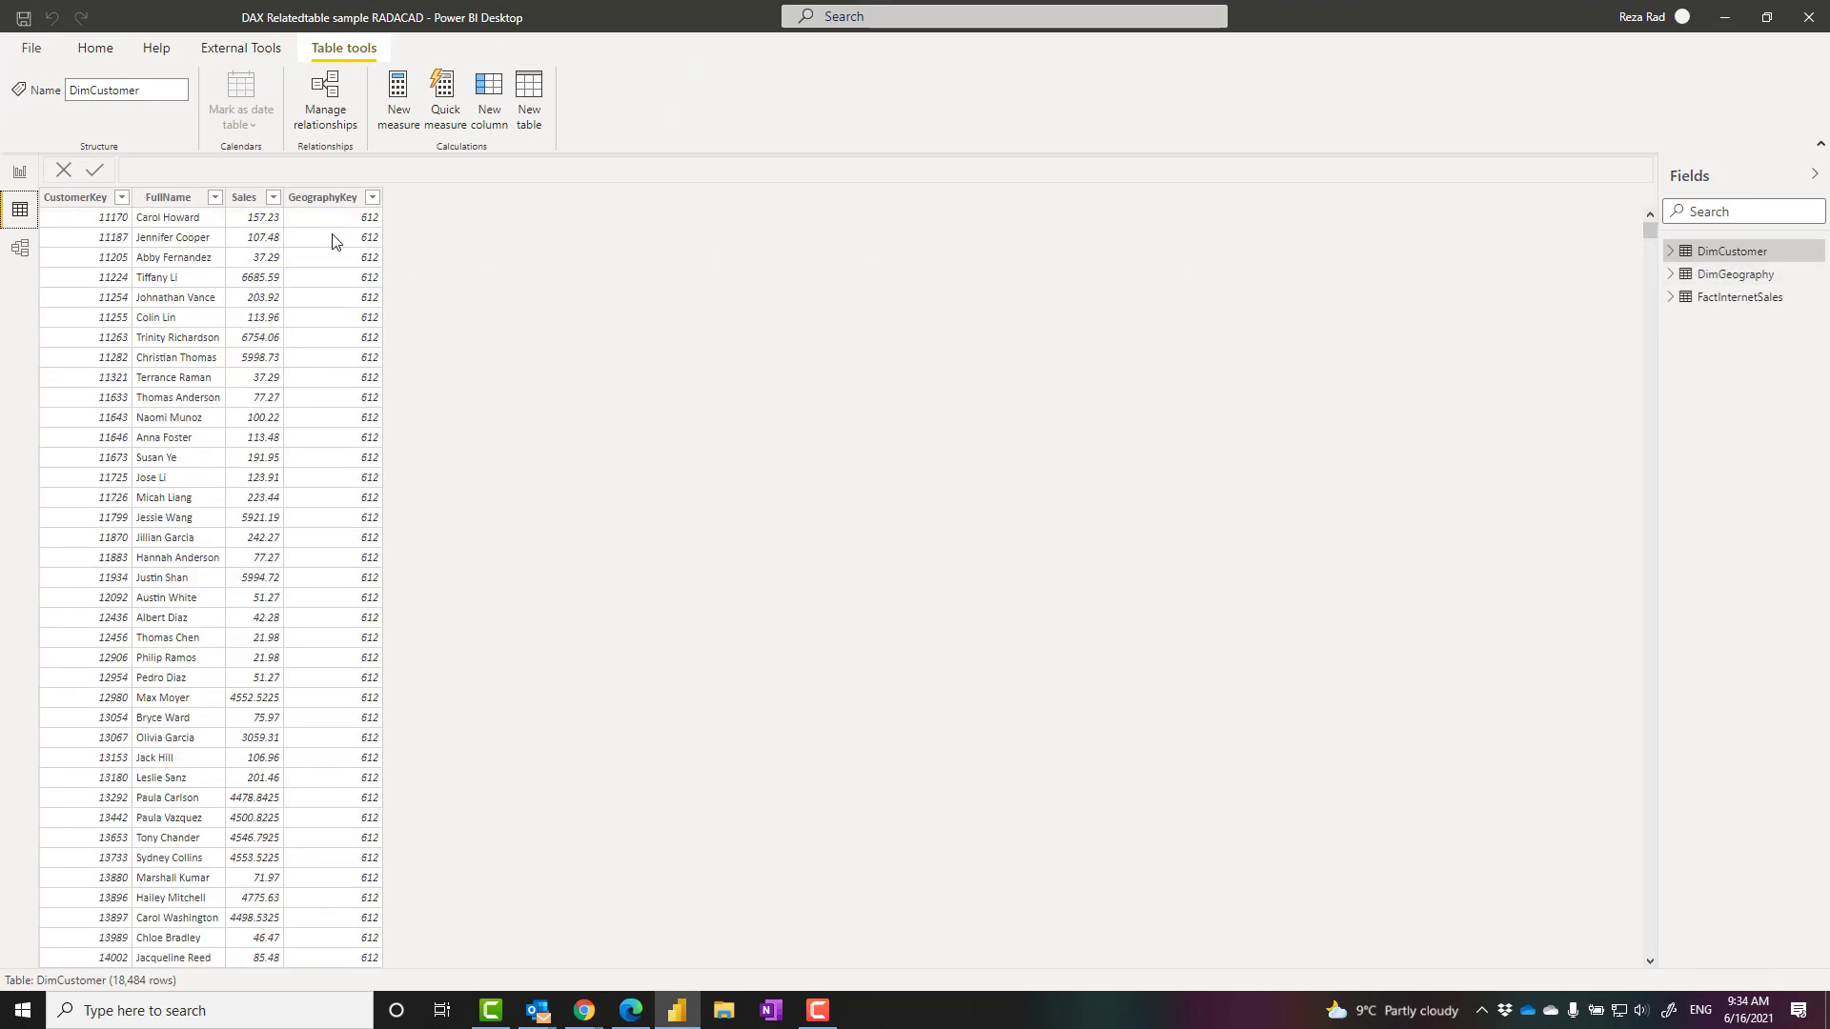
click(492, 103)
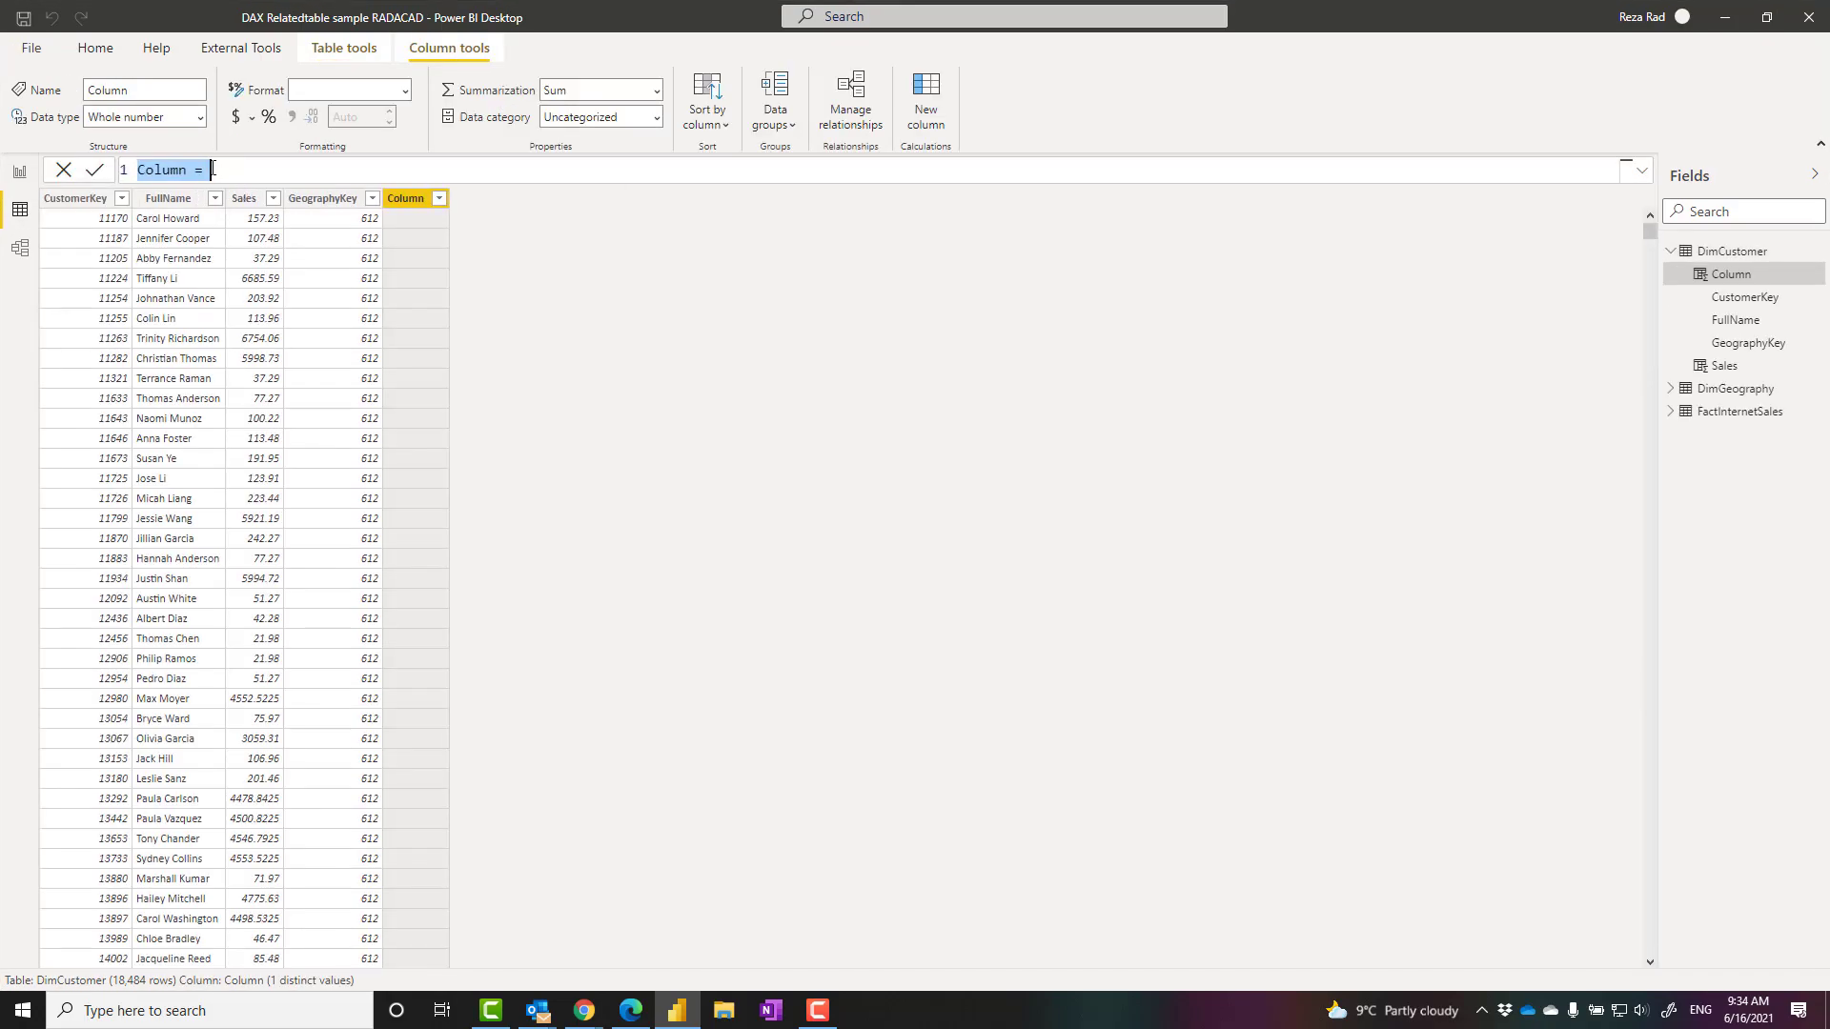
click(271, 176)
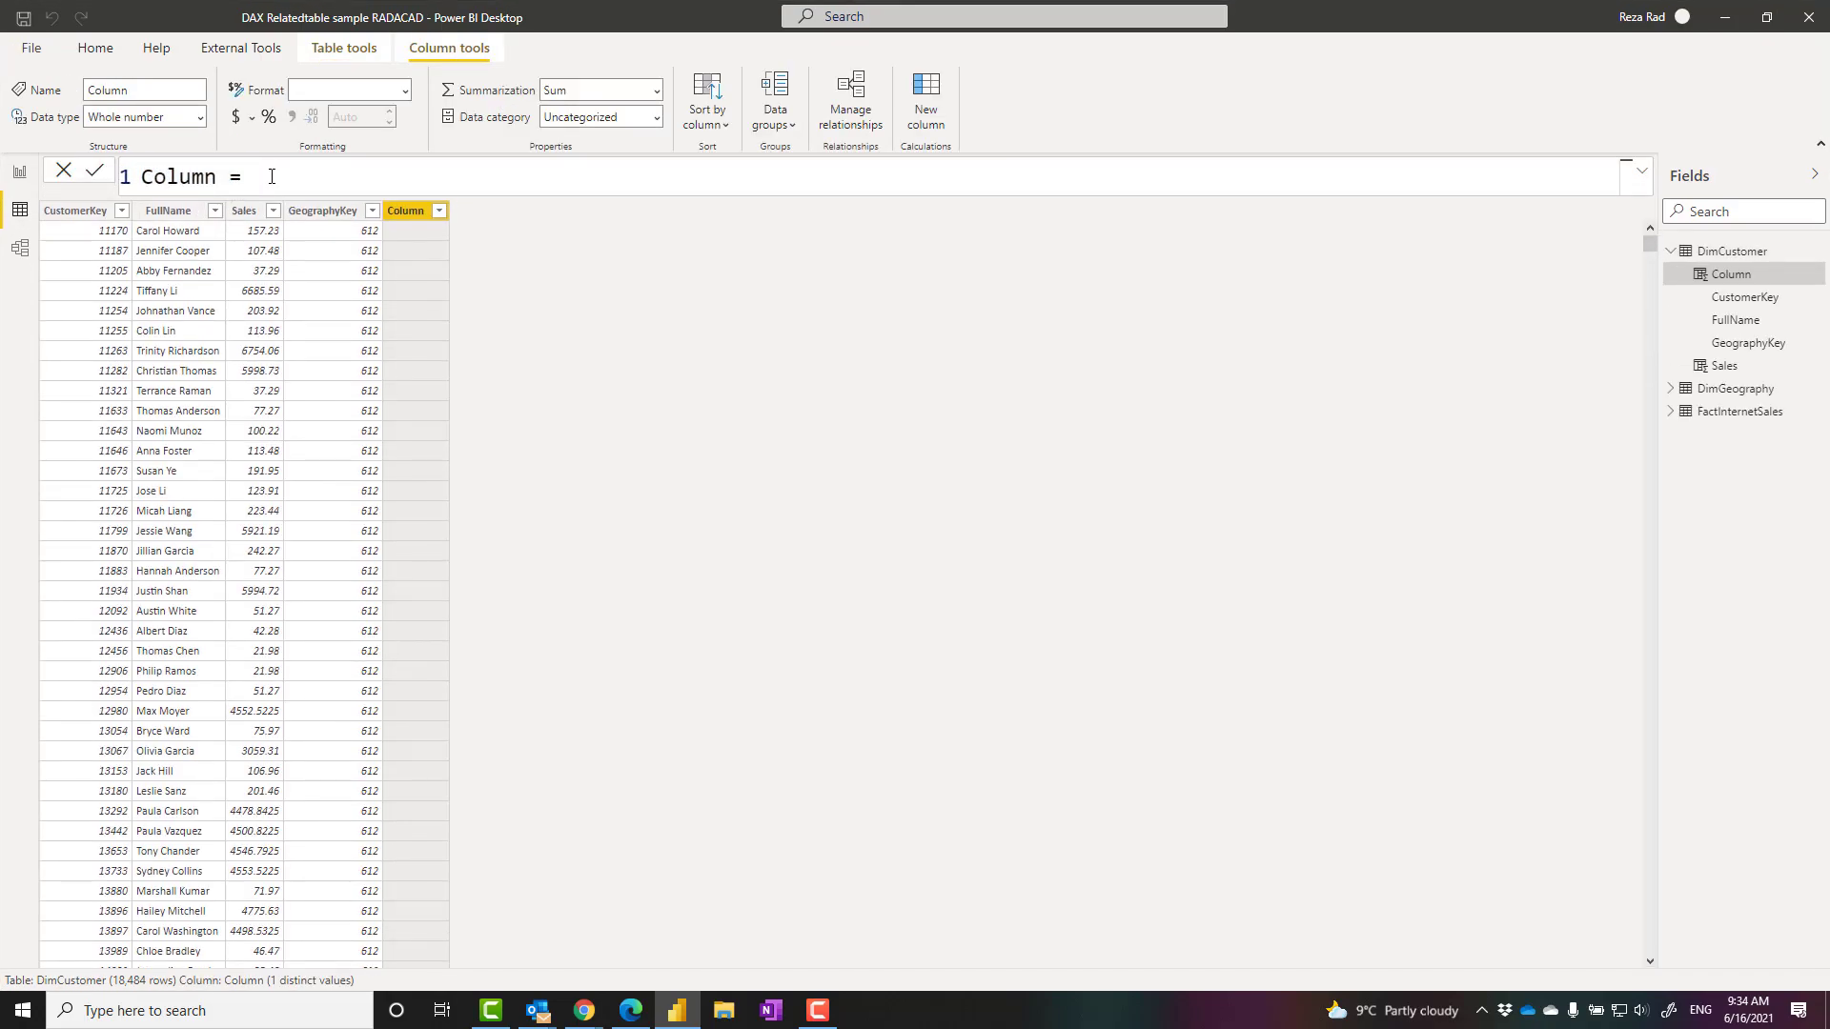
text(relatedt)
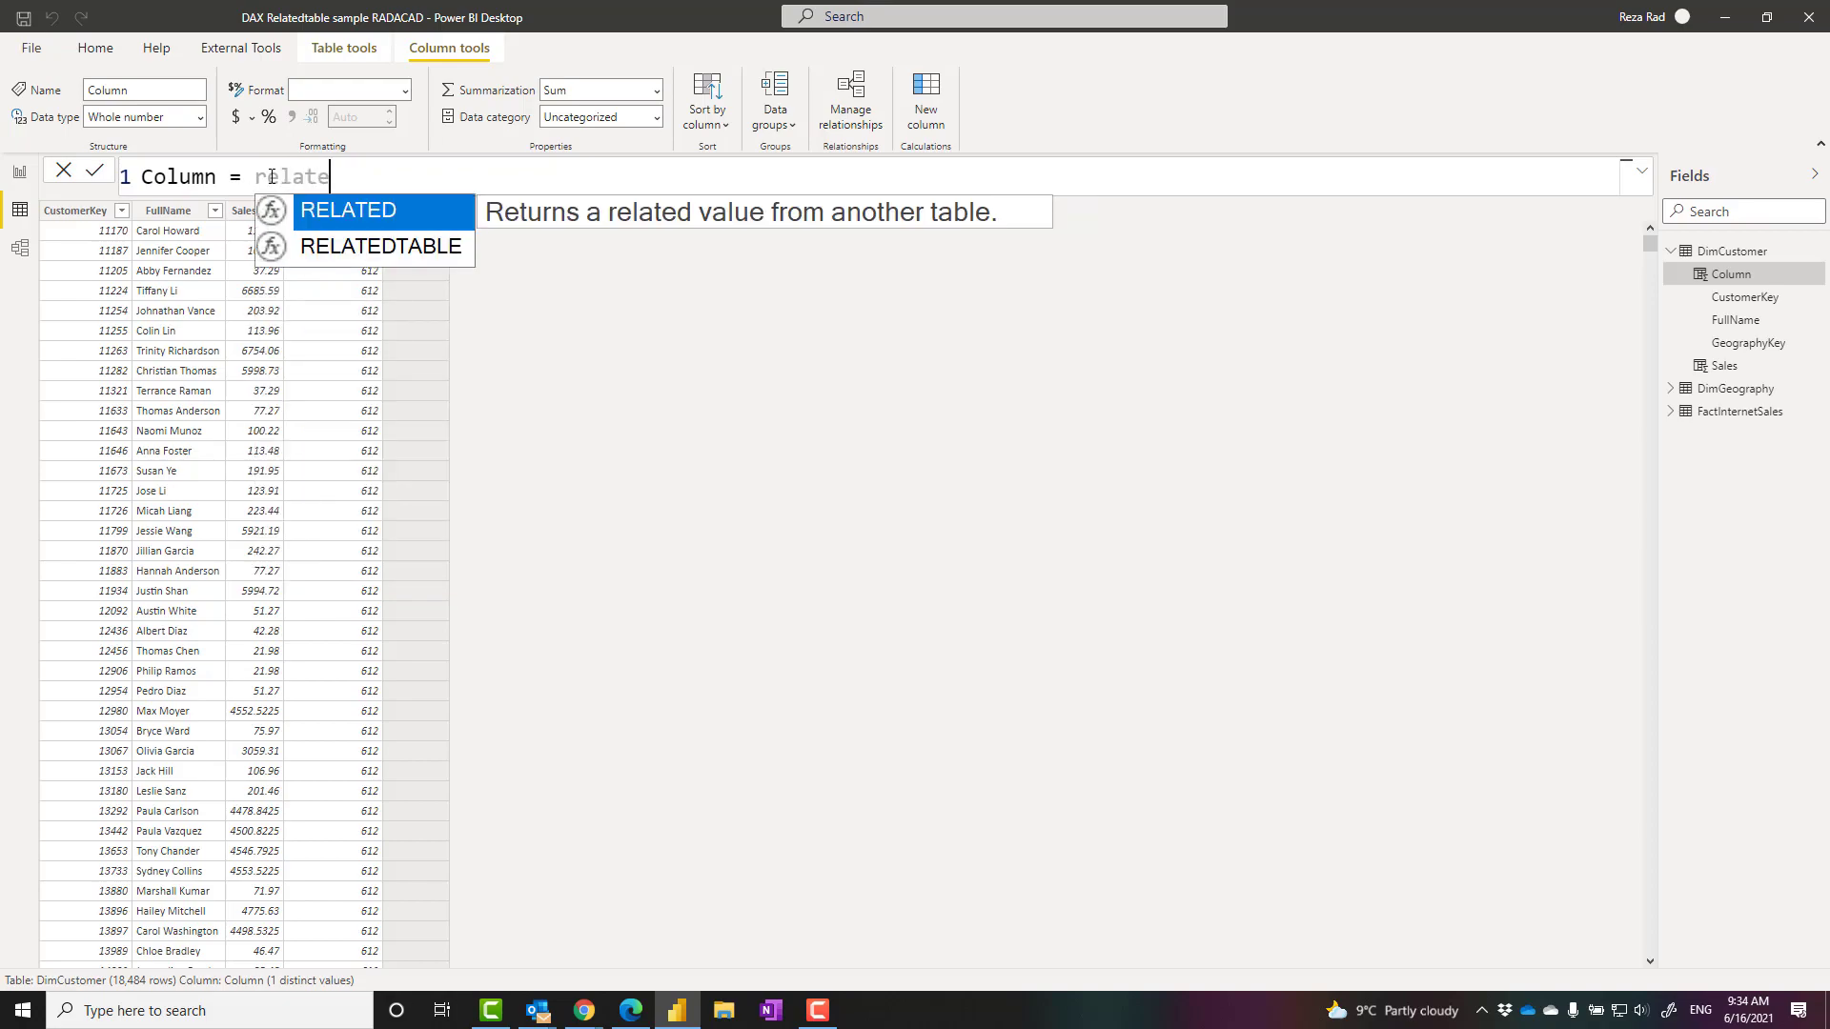
key(Tab)
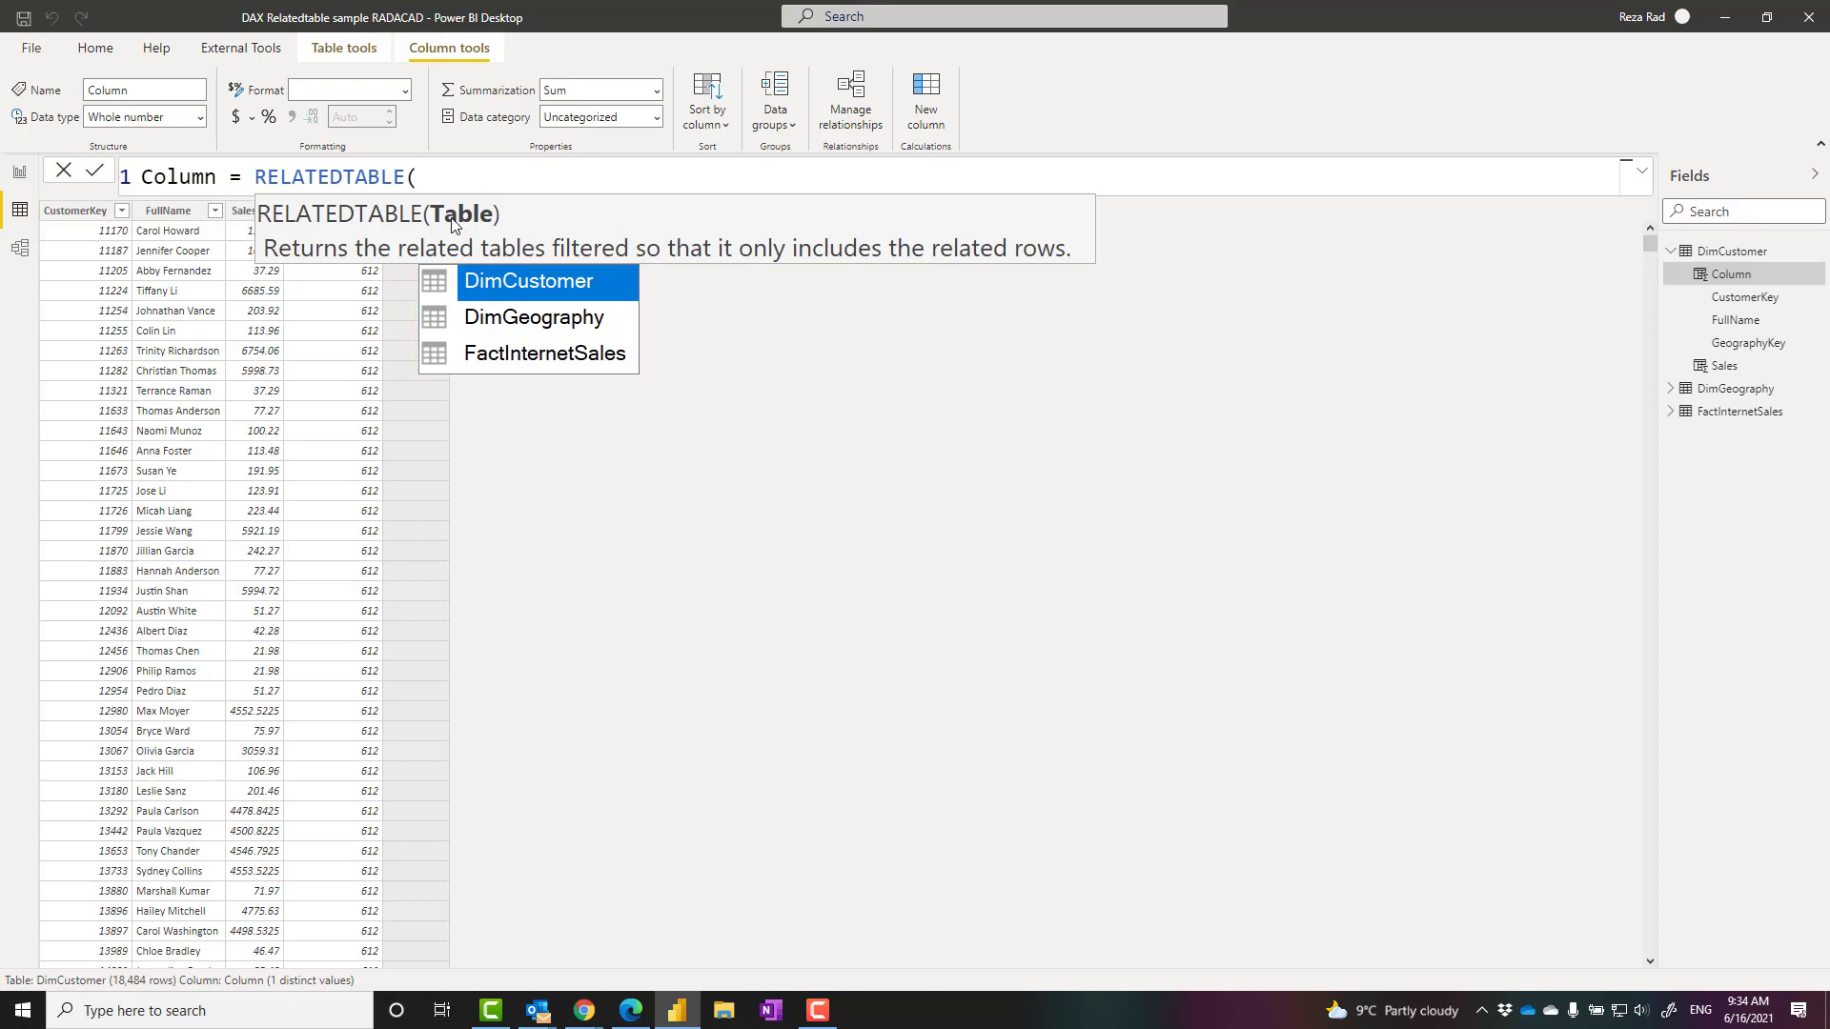
click(64, 170)
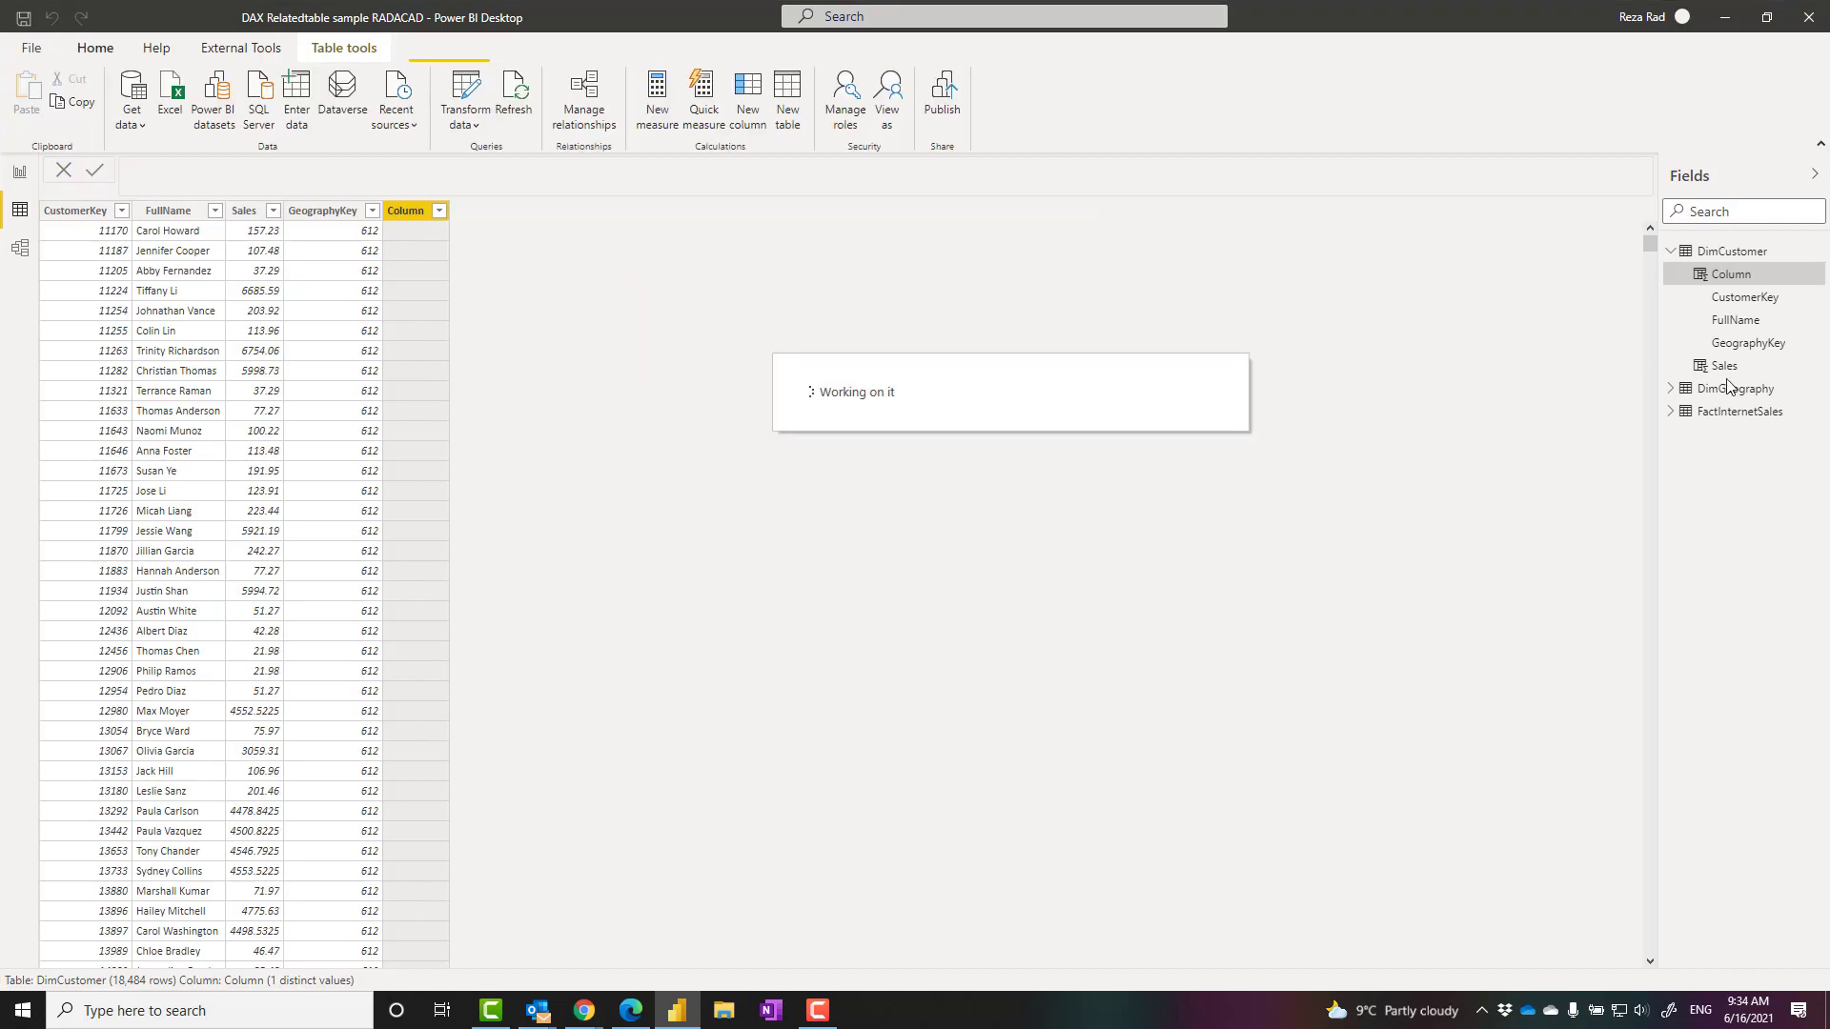
click(1723, 344)
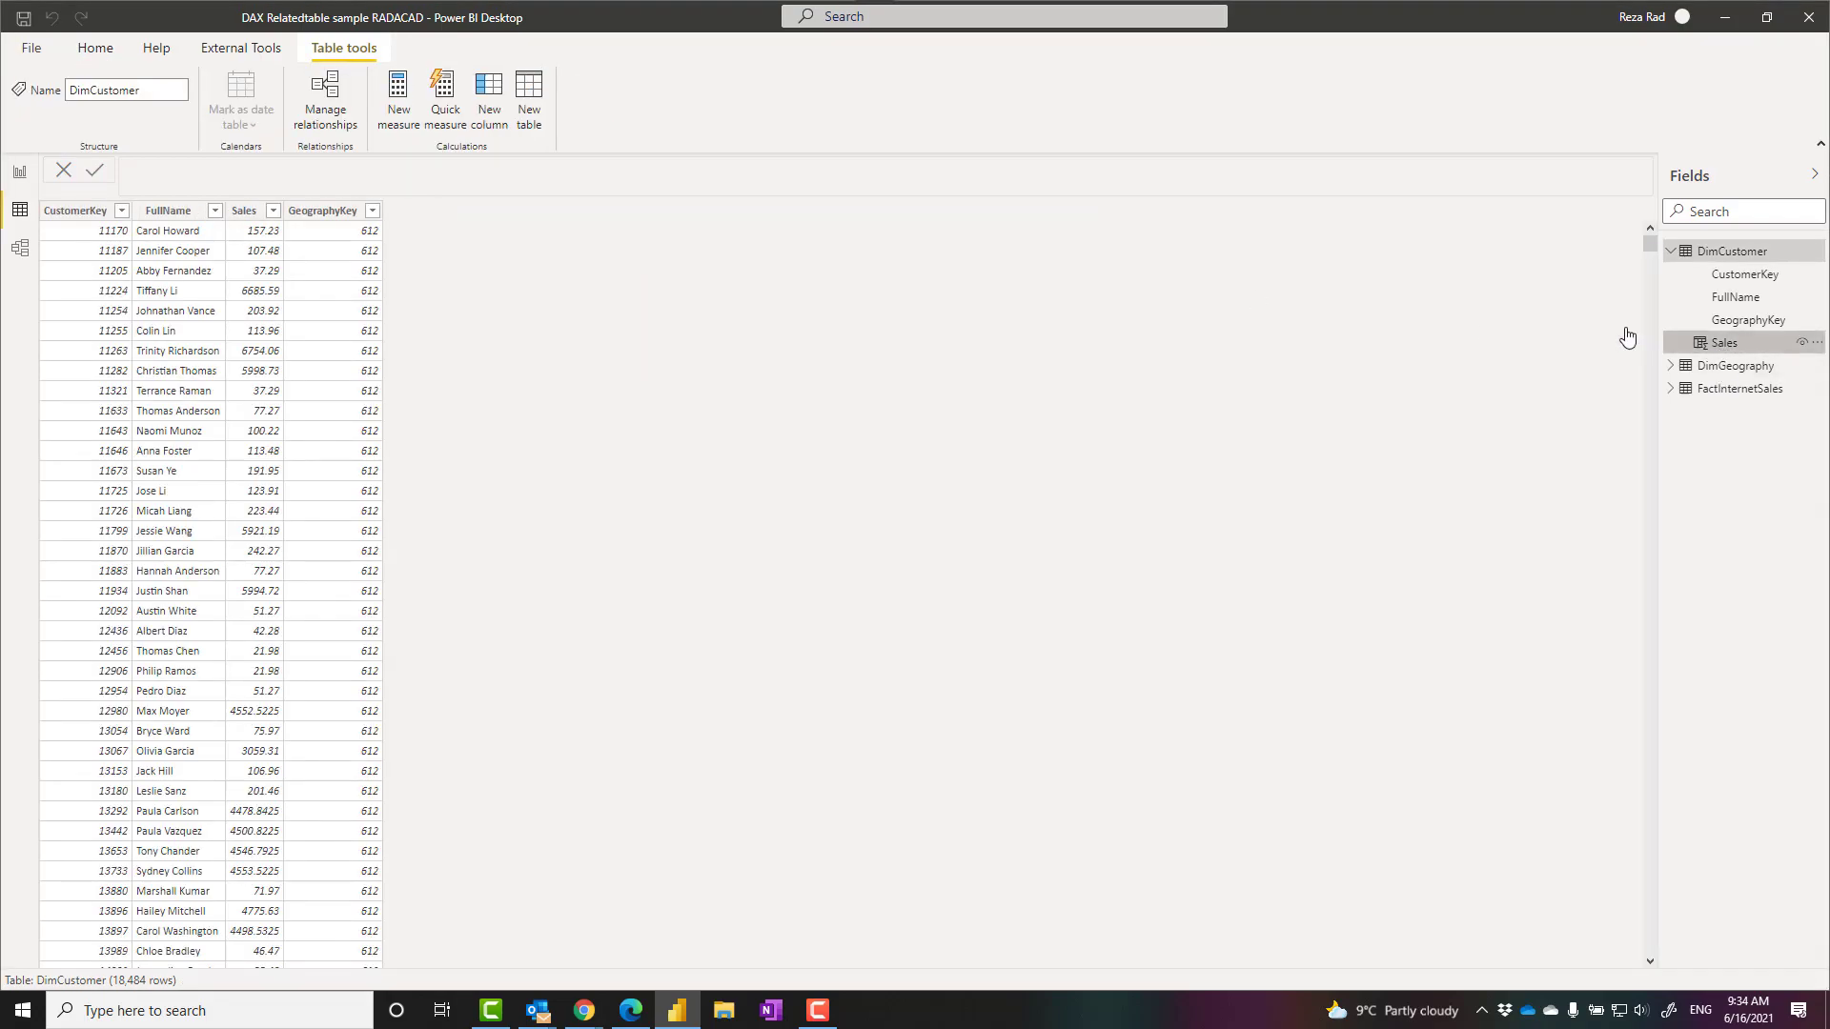
ctrl+scroll(257, 294, up, 4)
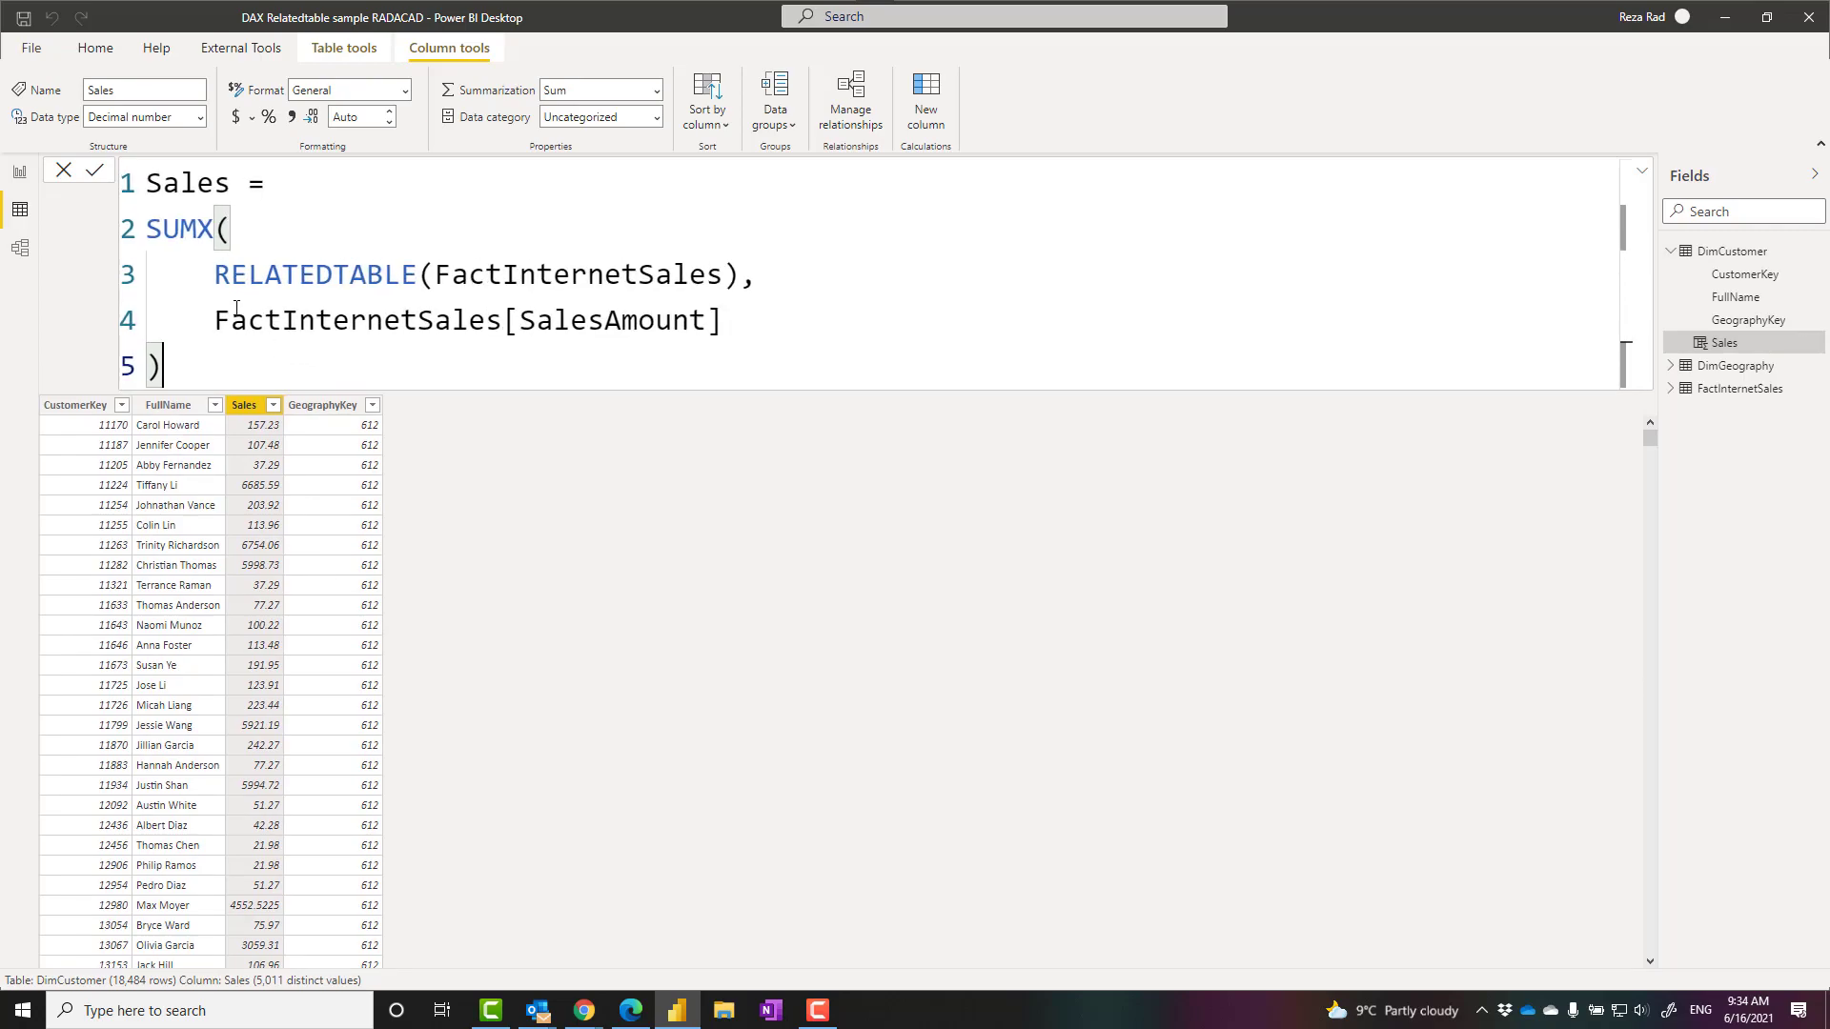
drag(214, 275, 742, 272)
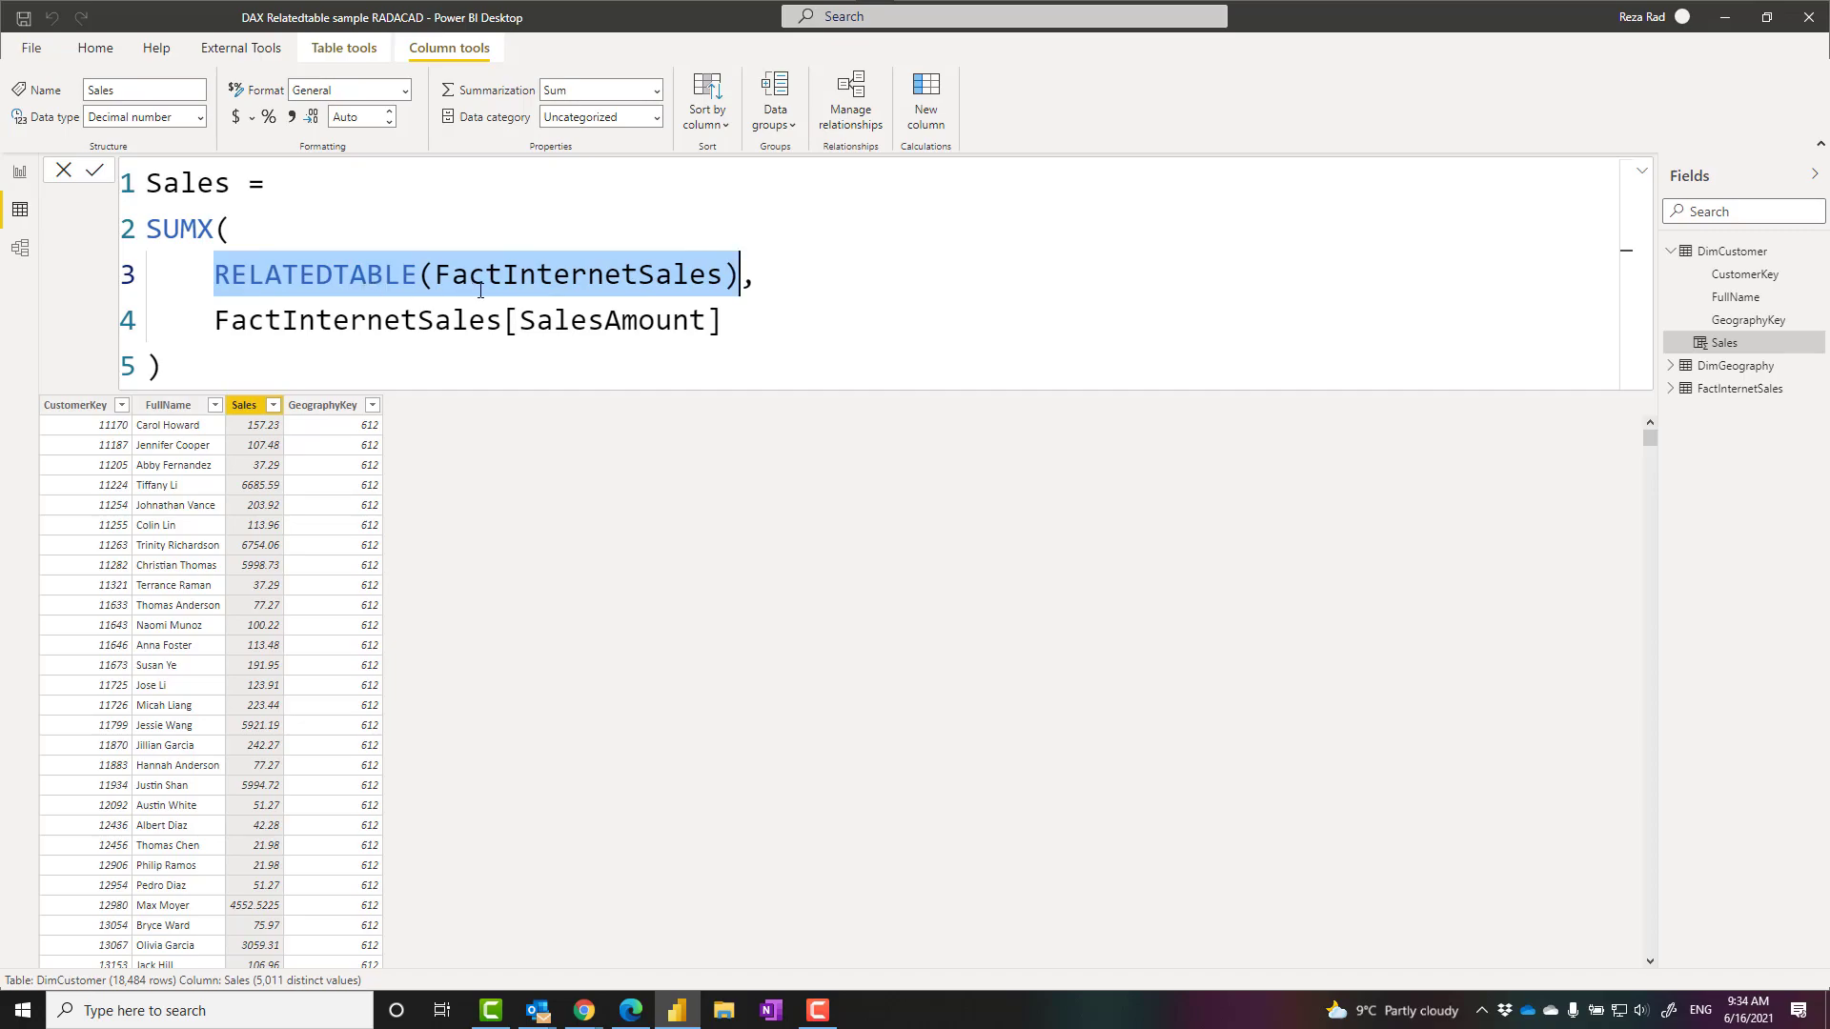
double_click(557, 278)
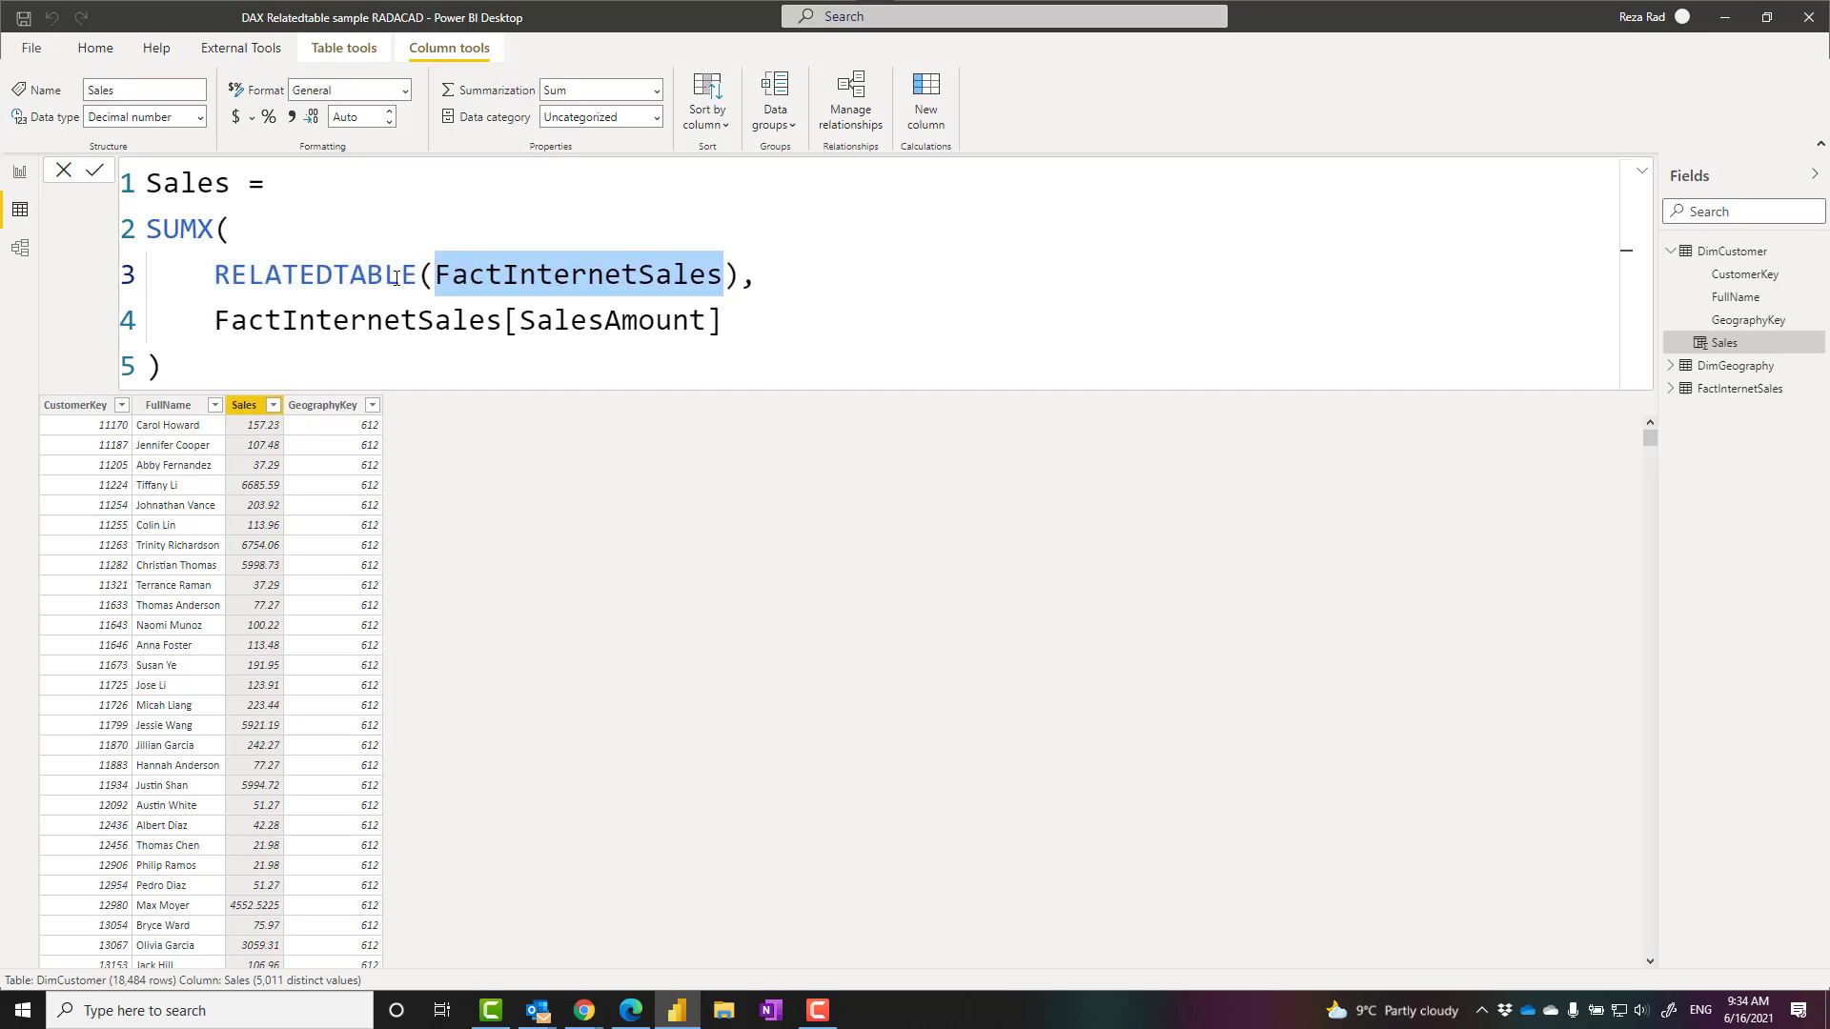
click(246, 275)
drag(215, 276, 739, 265)
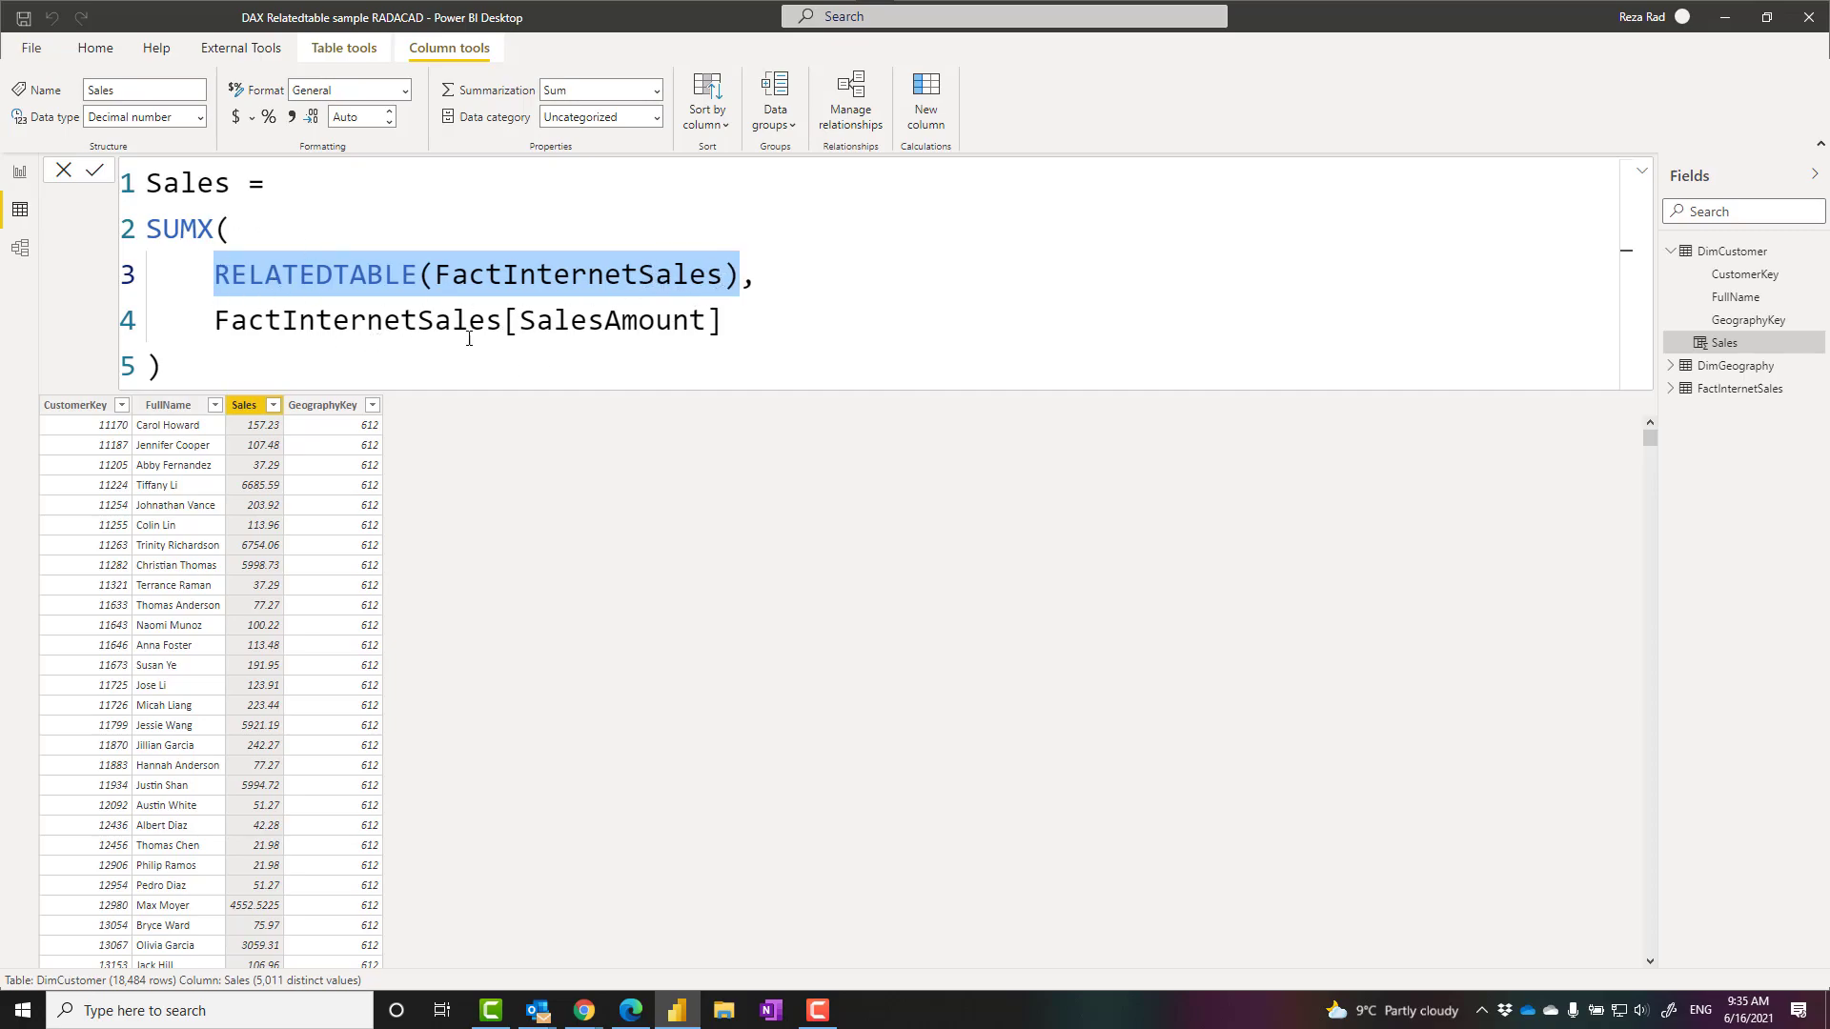
key(F10)
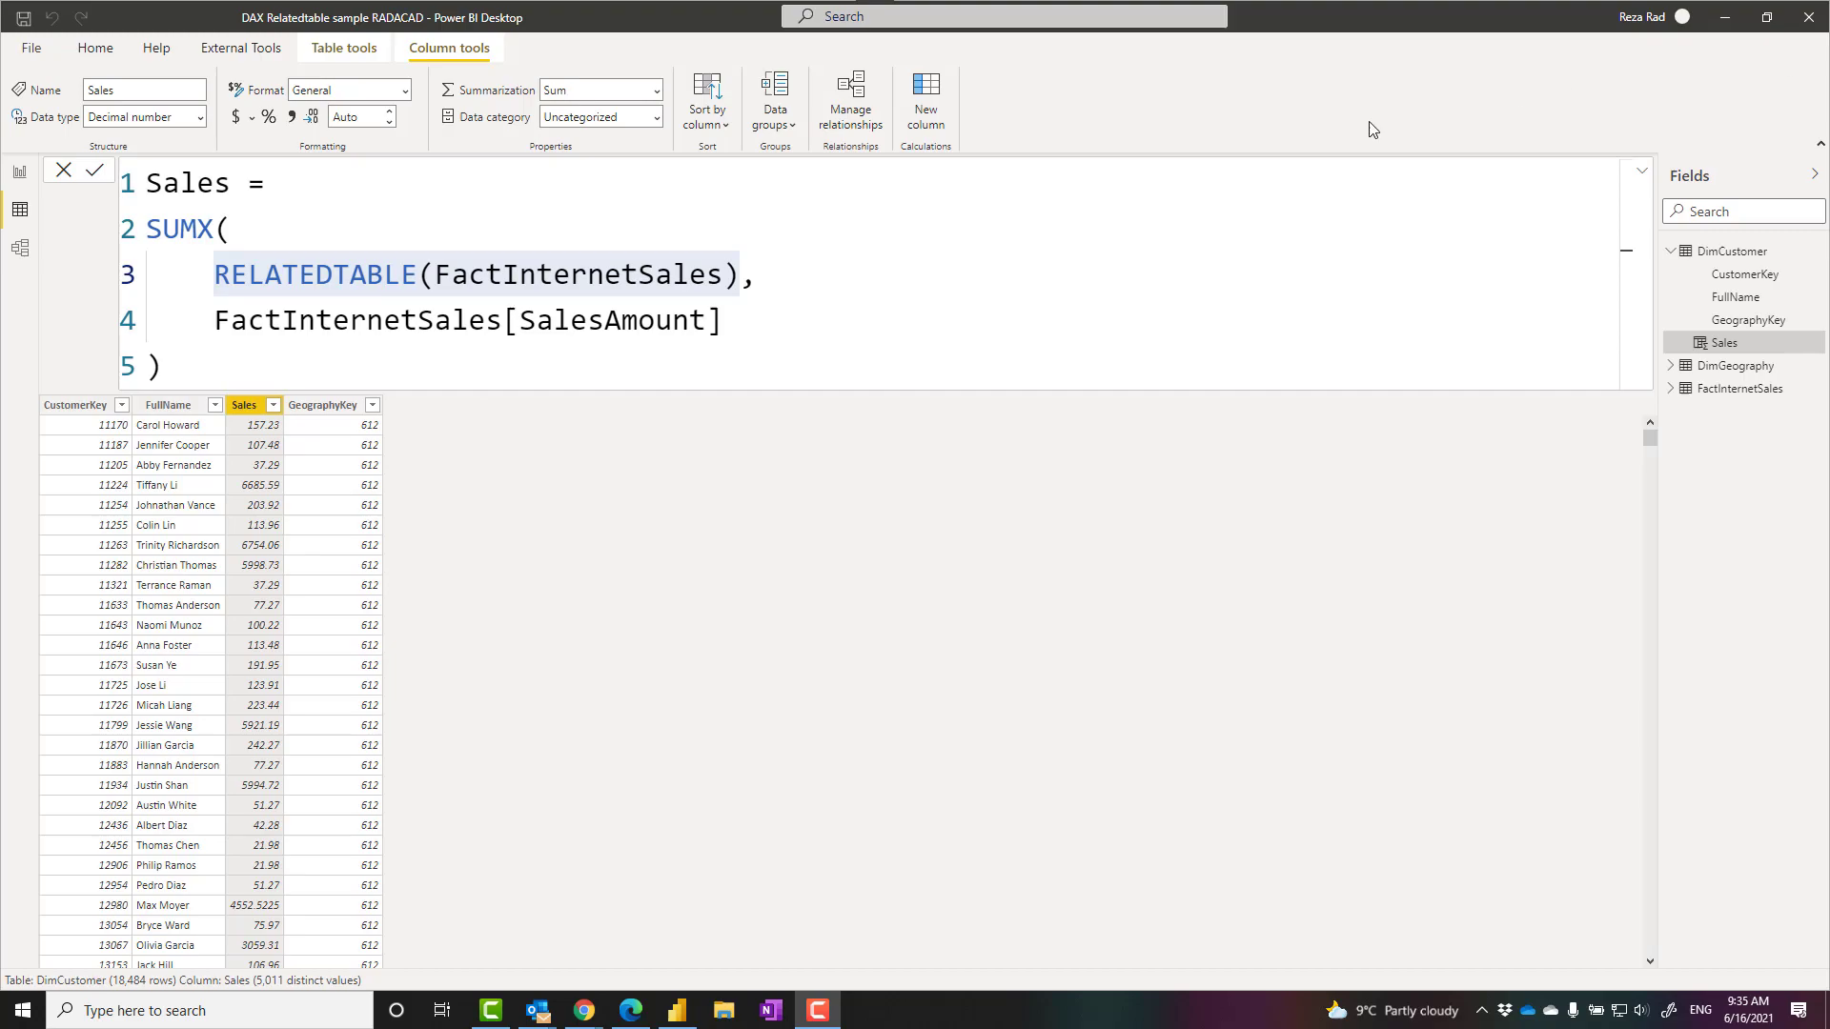
click(276, 310)
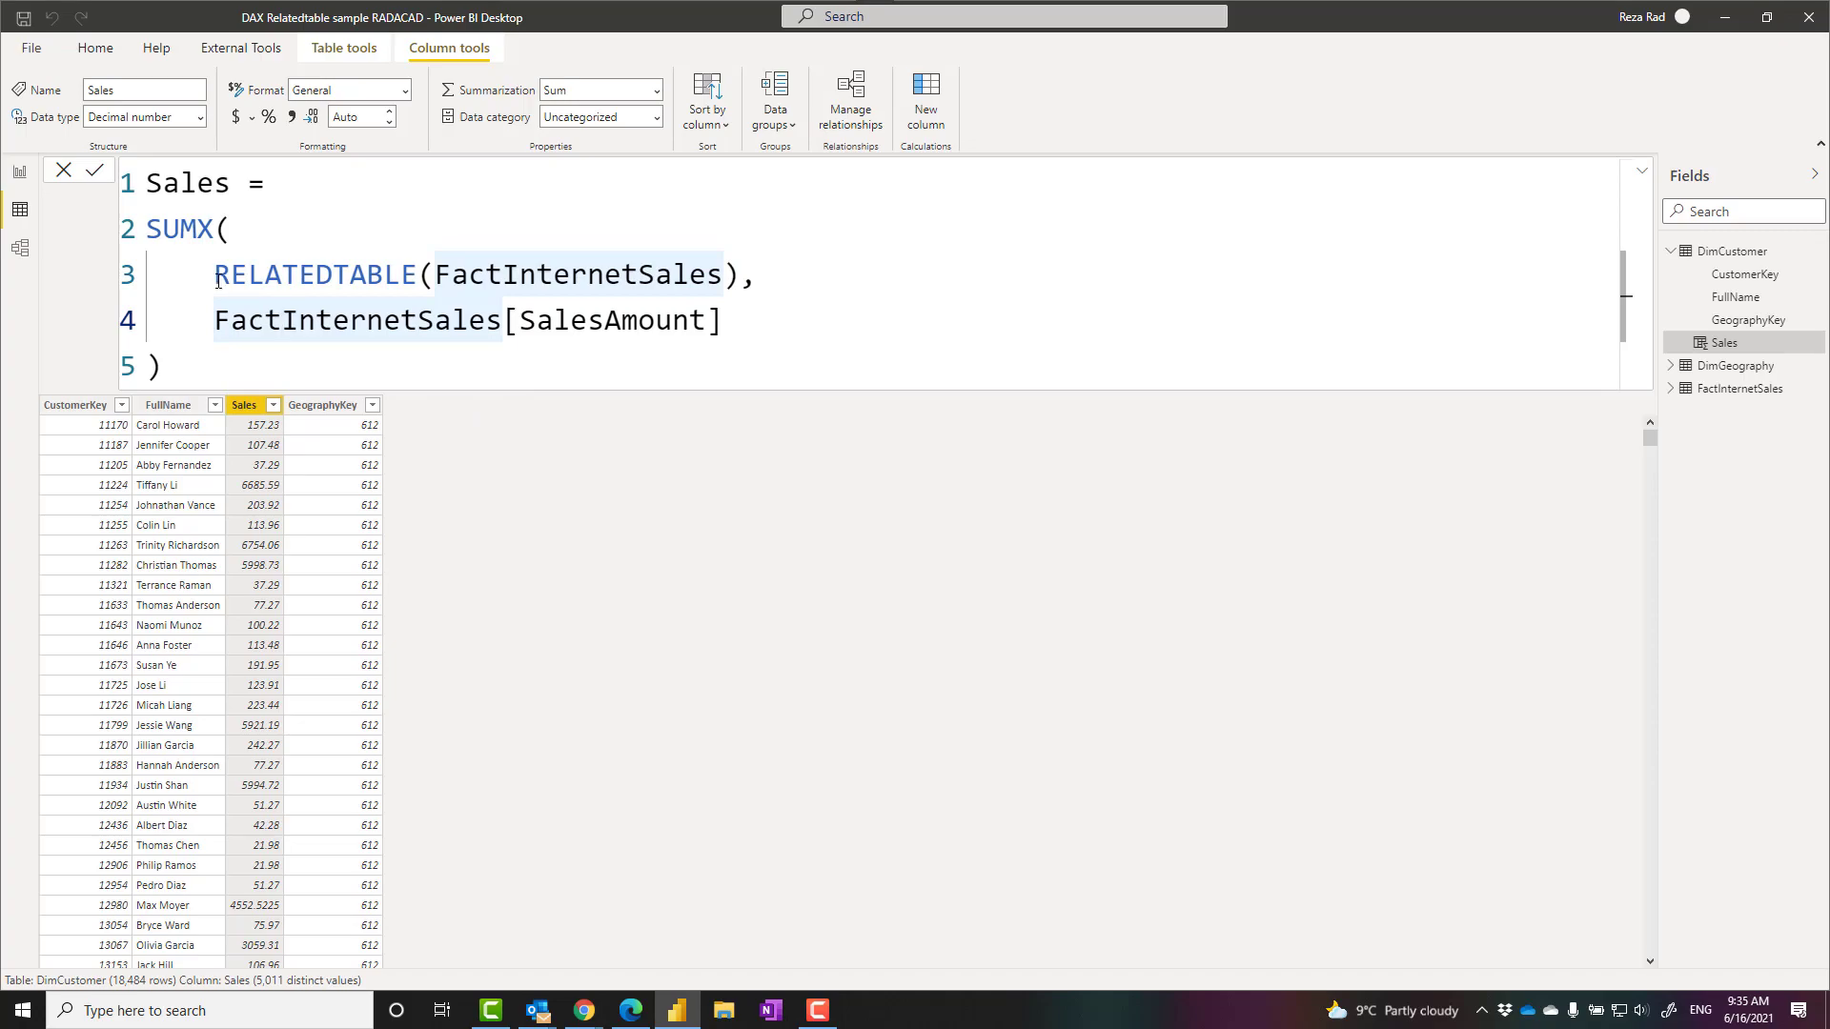
drag(215, 276, 420, 276)
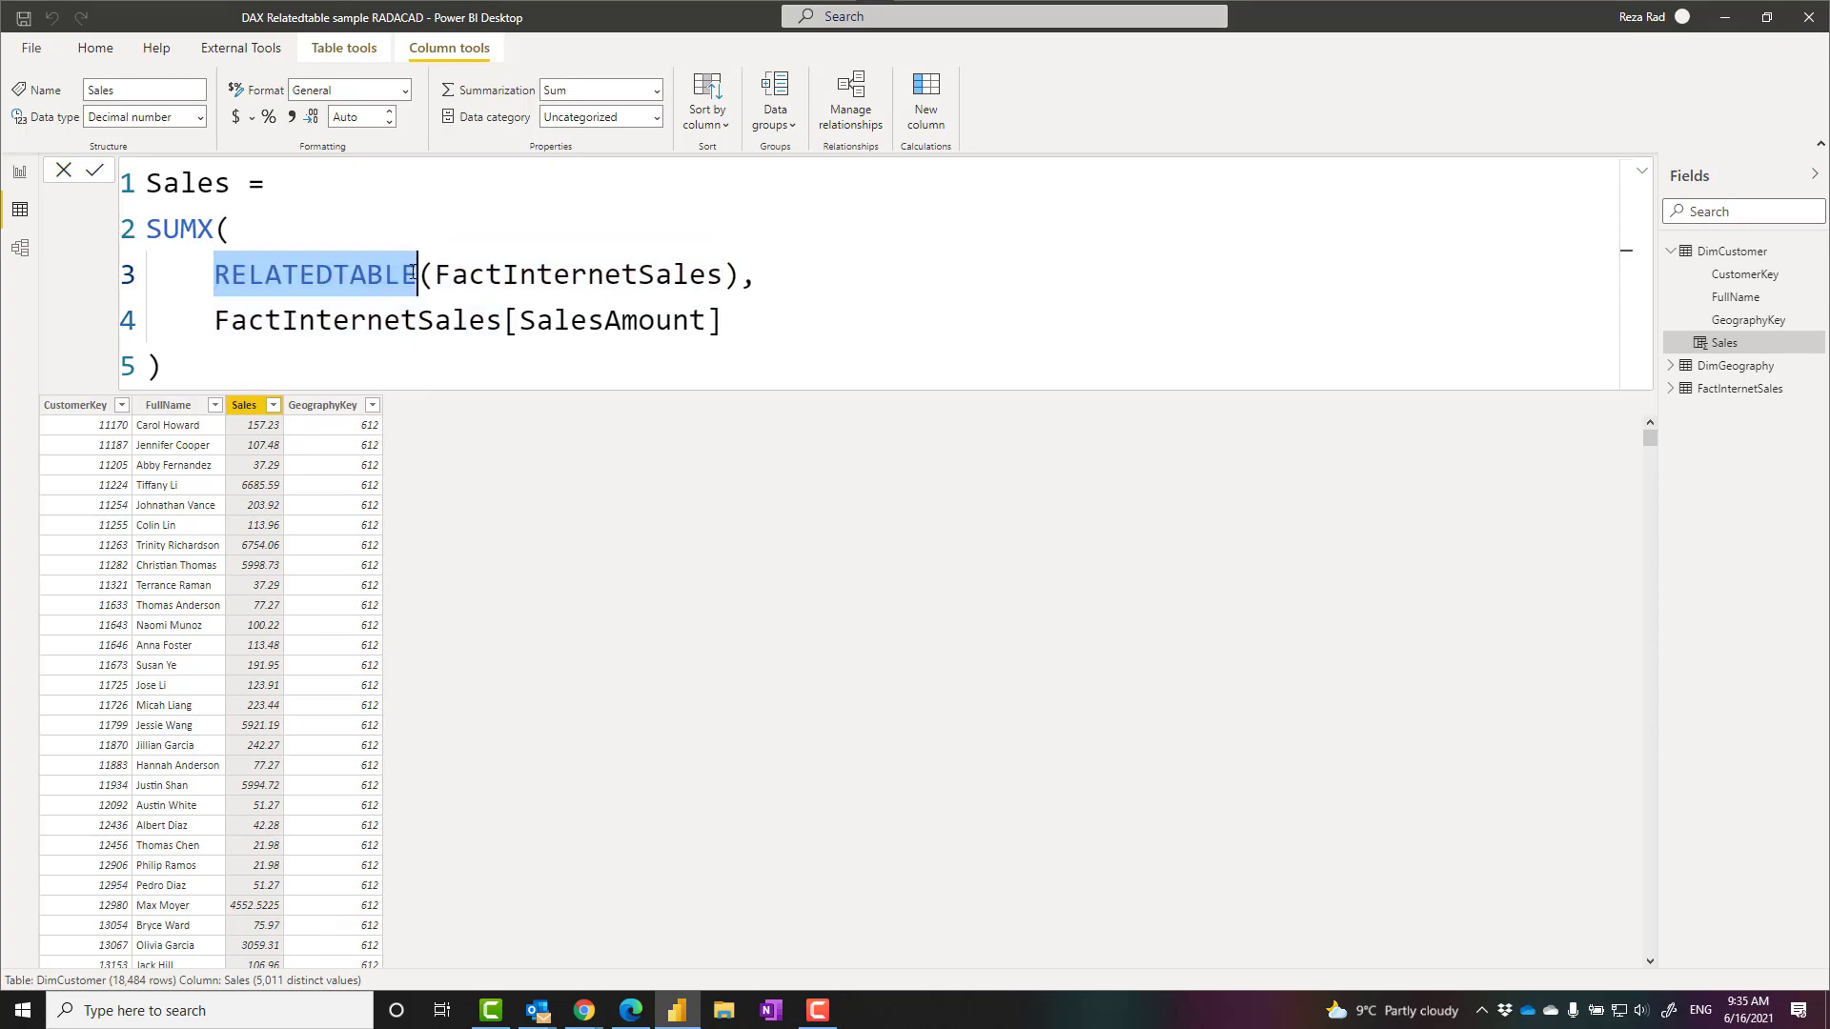
click(448, 328)
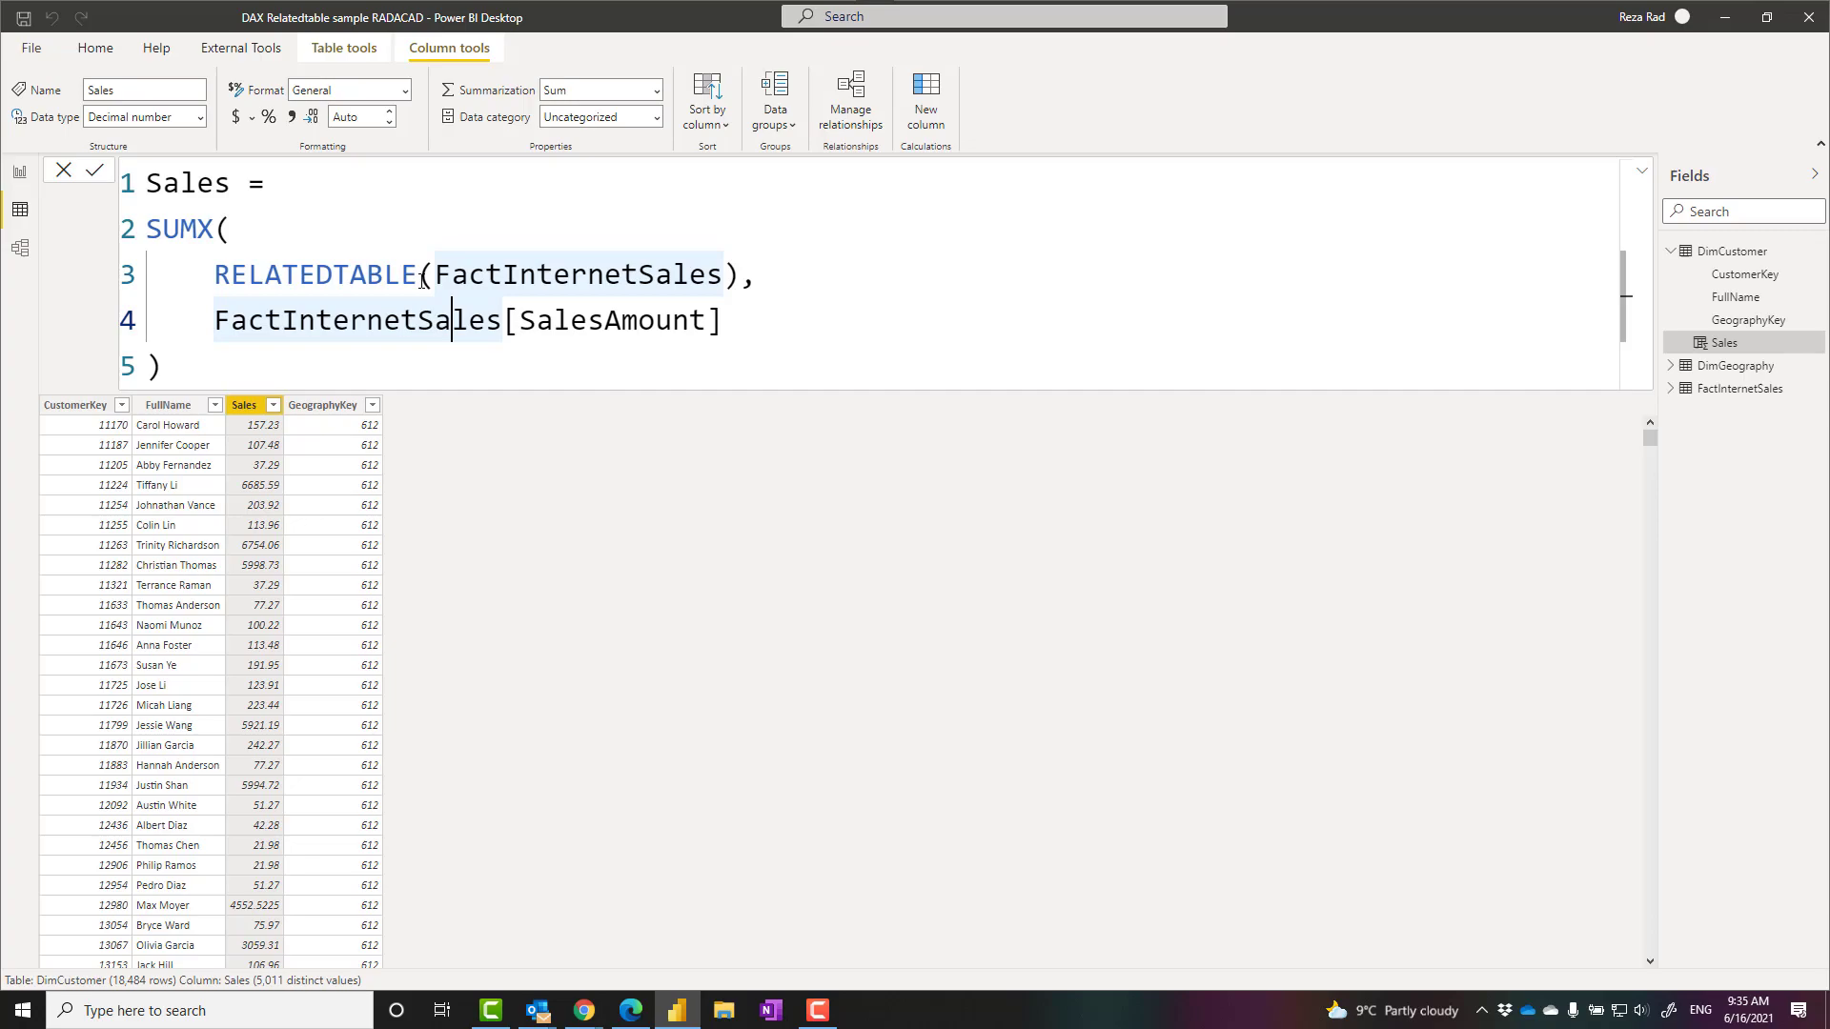
drag(419, 277, 220, 281)
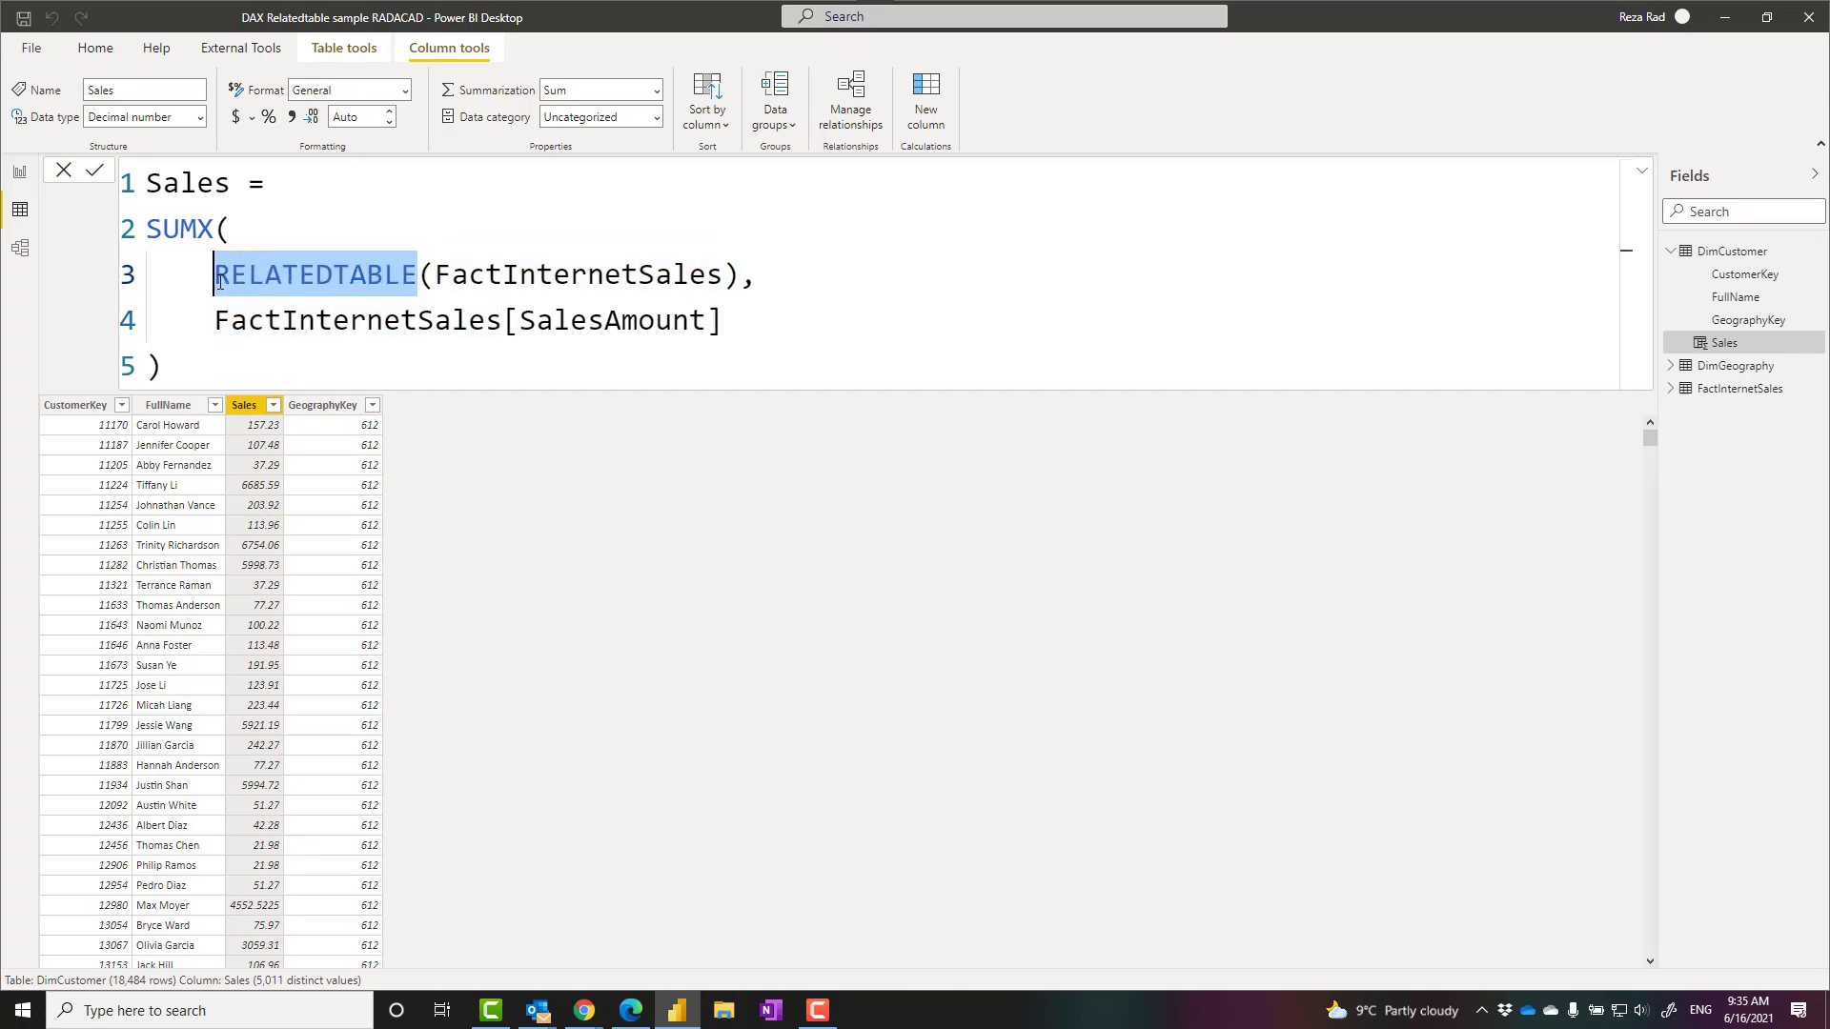
Step: Return to Model view, pan the canvas and select the DimGeography table card
click(20, 248)
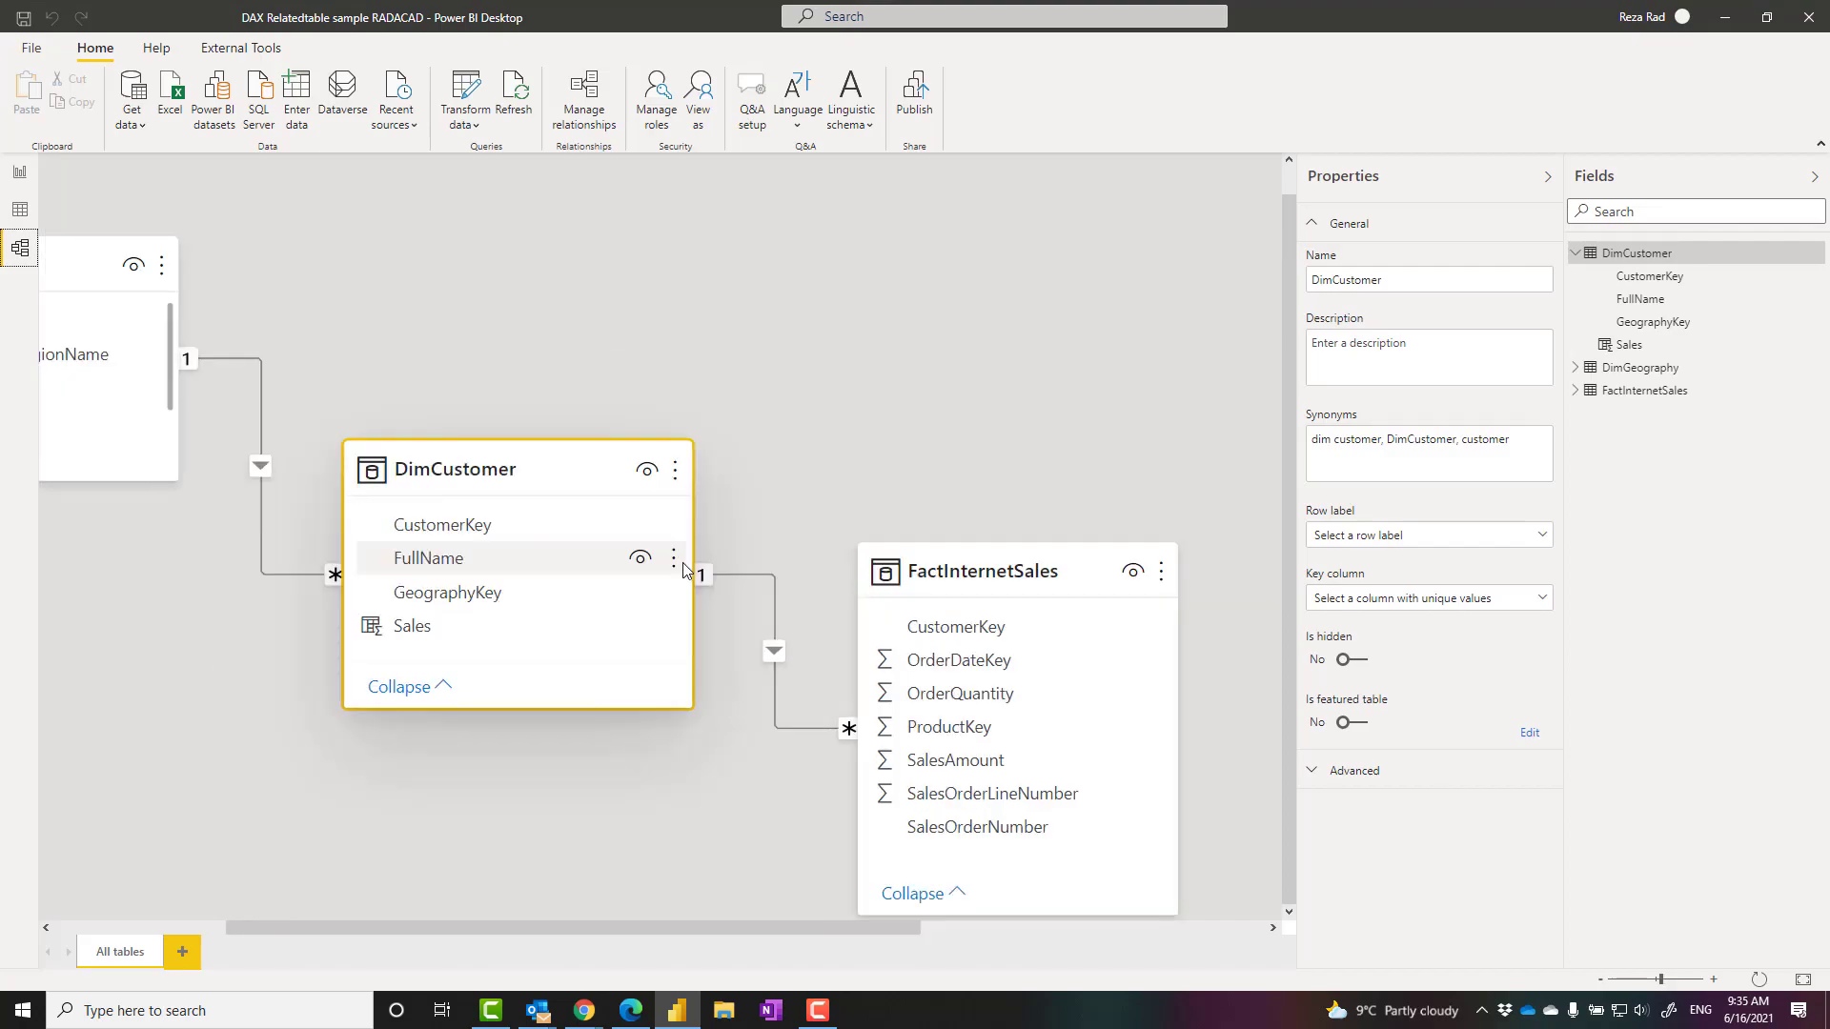
drag(511, 926, 394, 920)
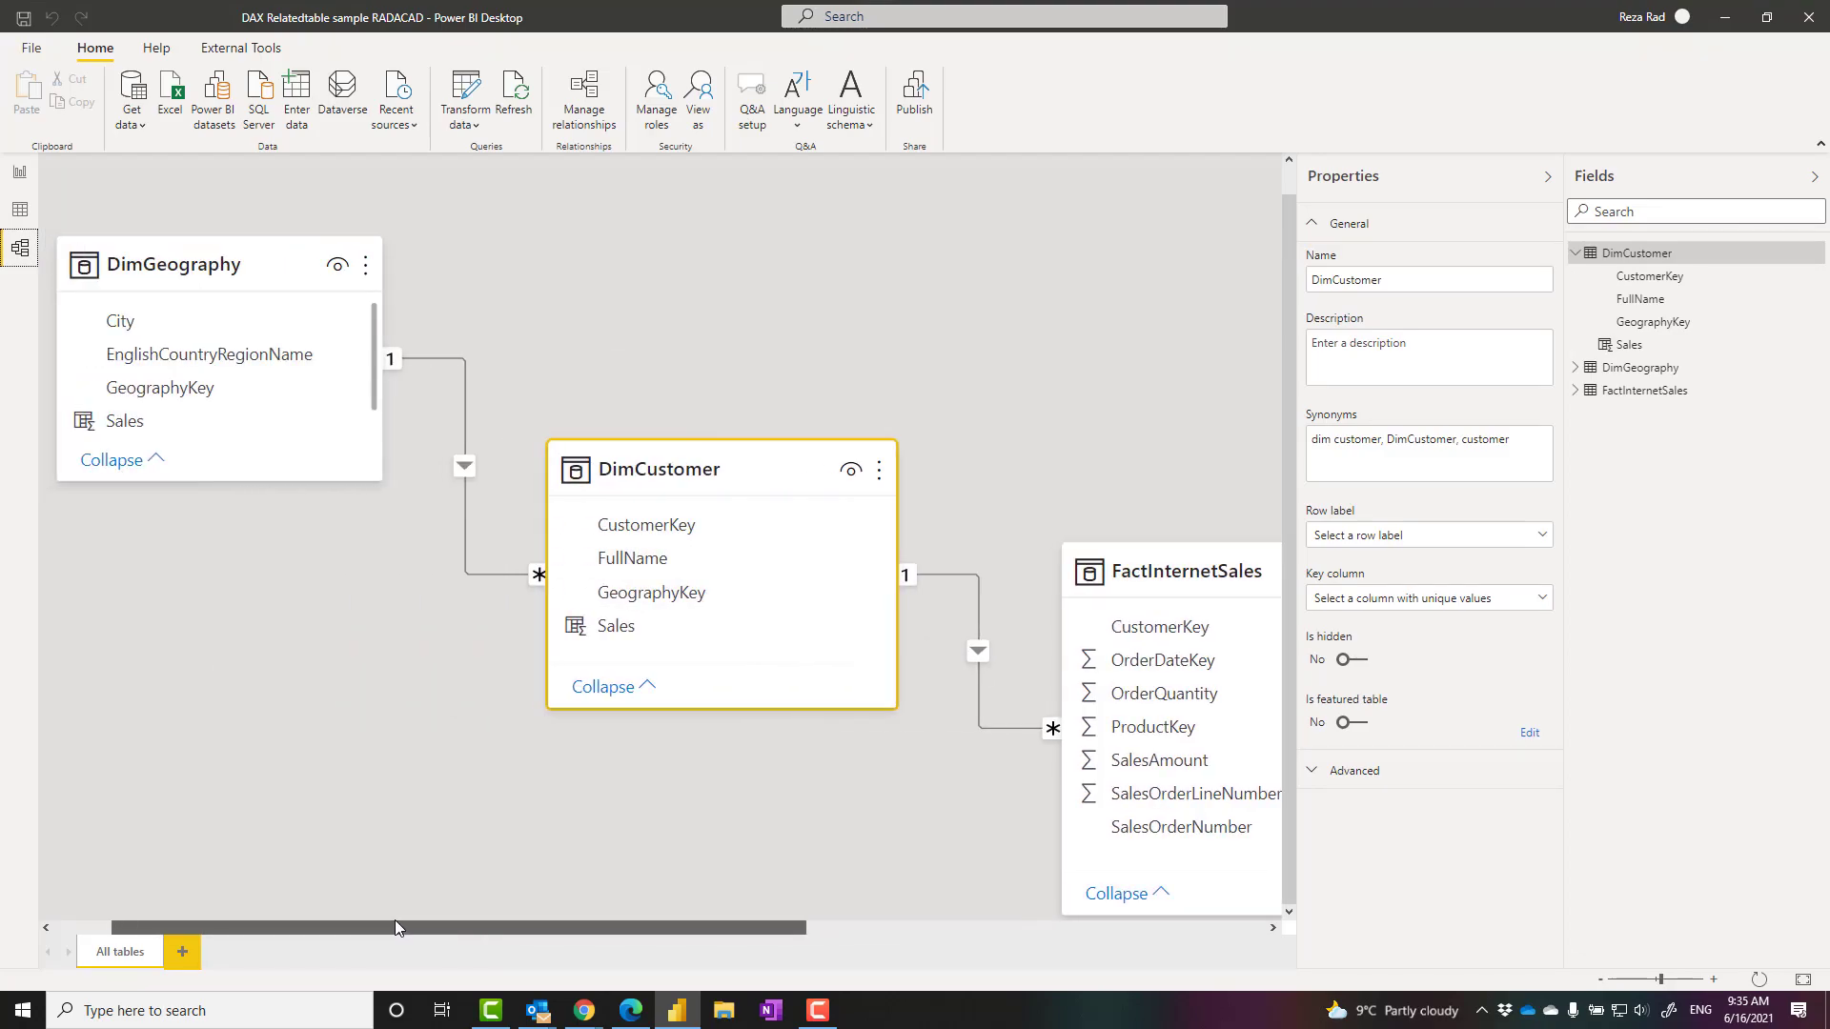
scroll(469, 804, down, 1)
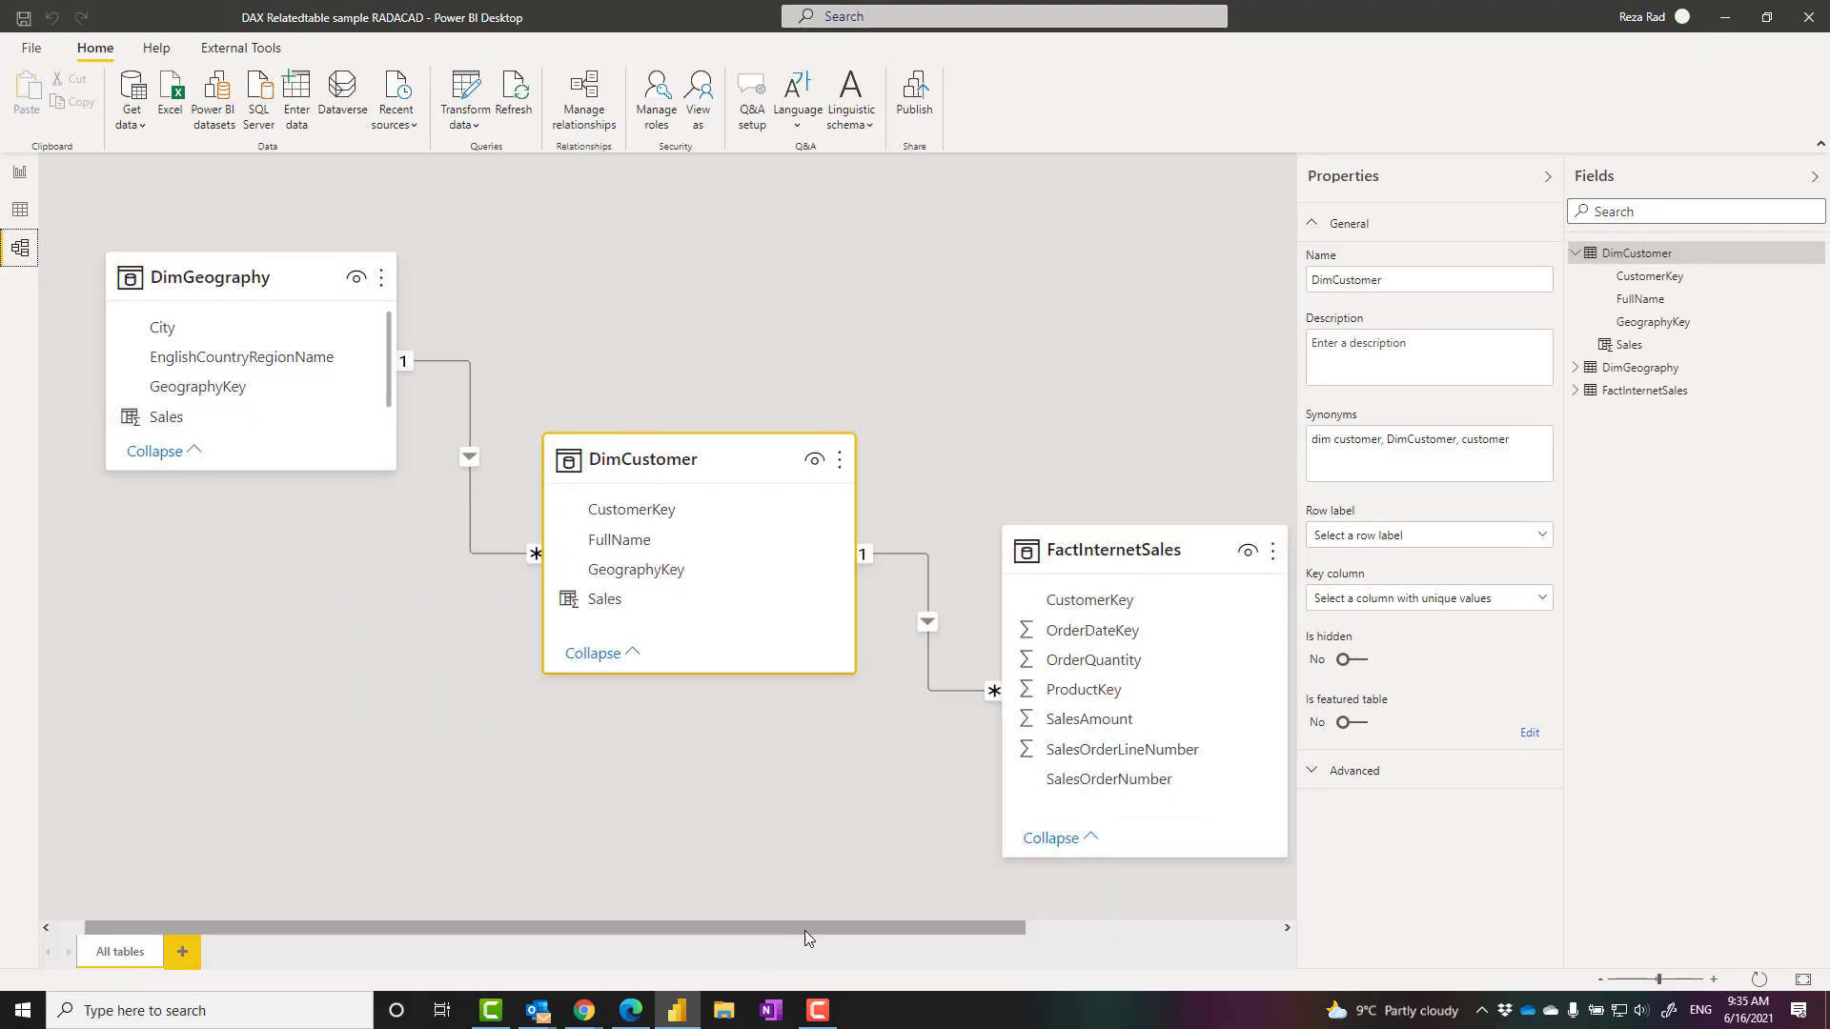
drag(805, 930, 832, 926)
click(210, 282)
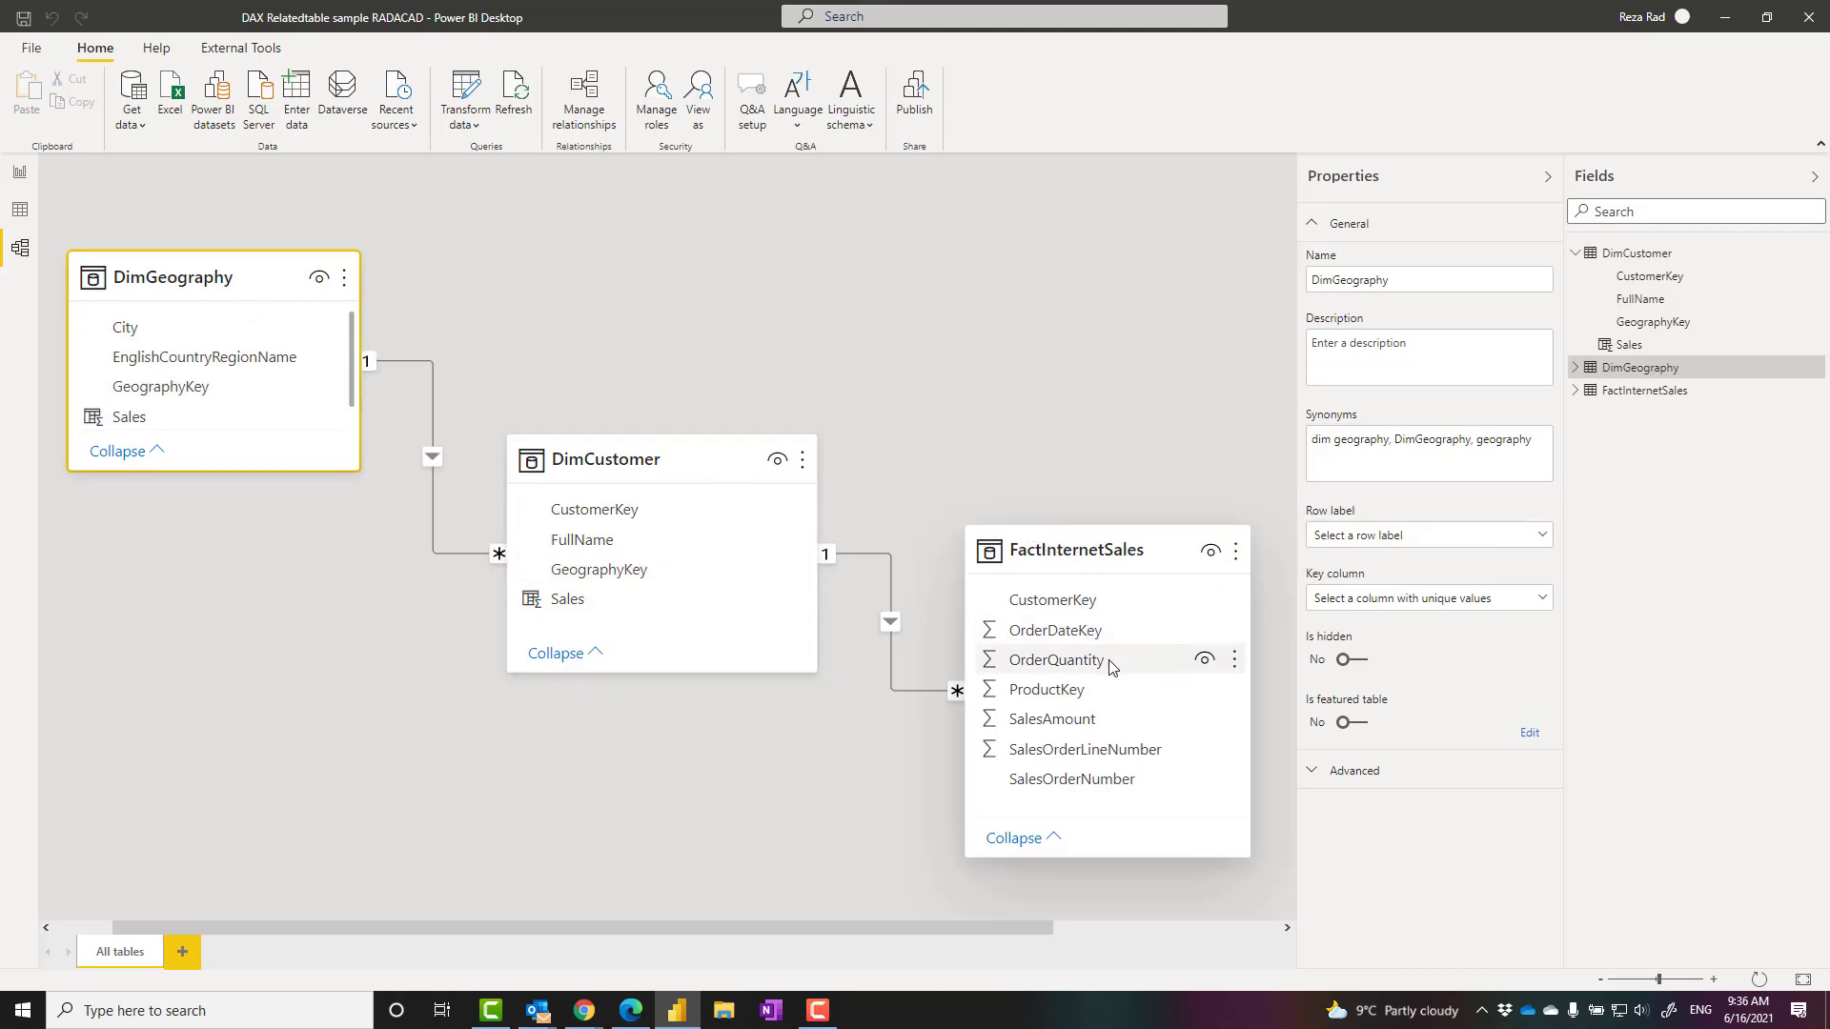
click(986, 381)
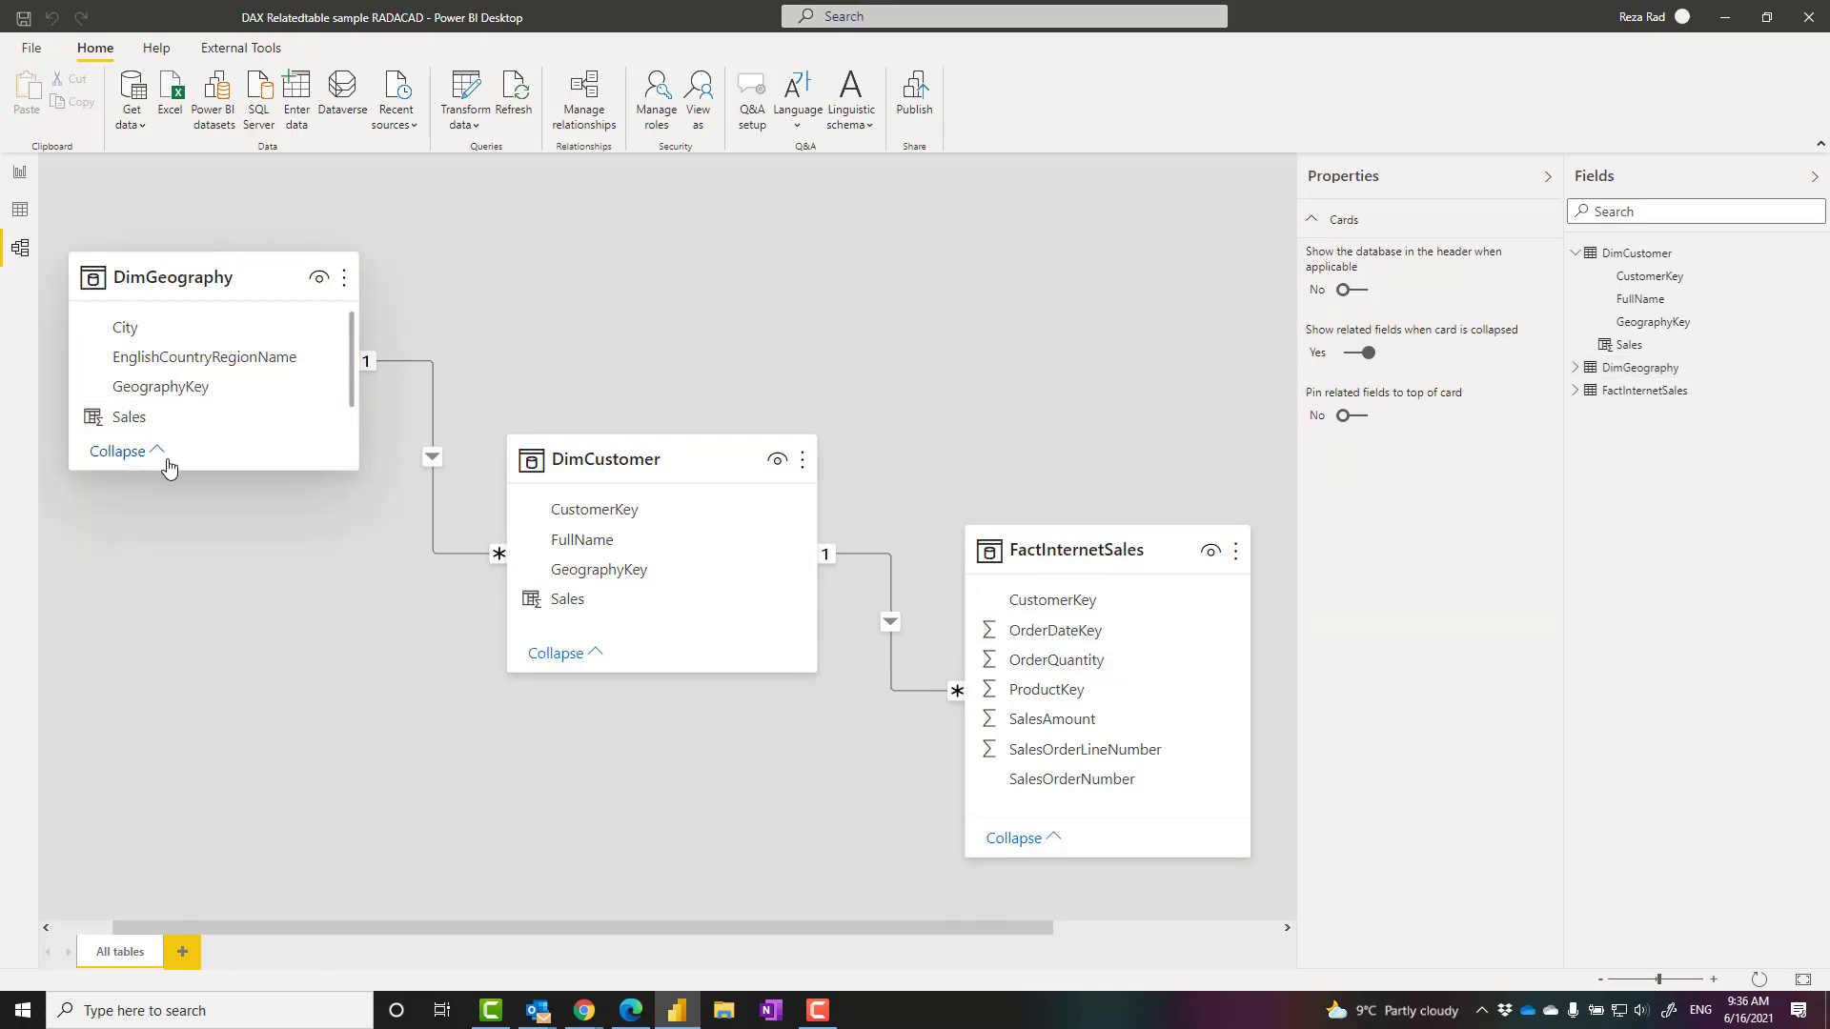
click(165, 280)
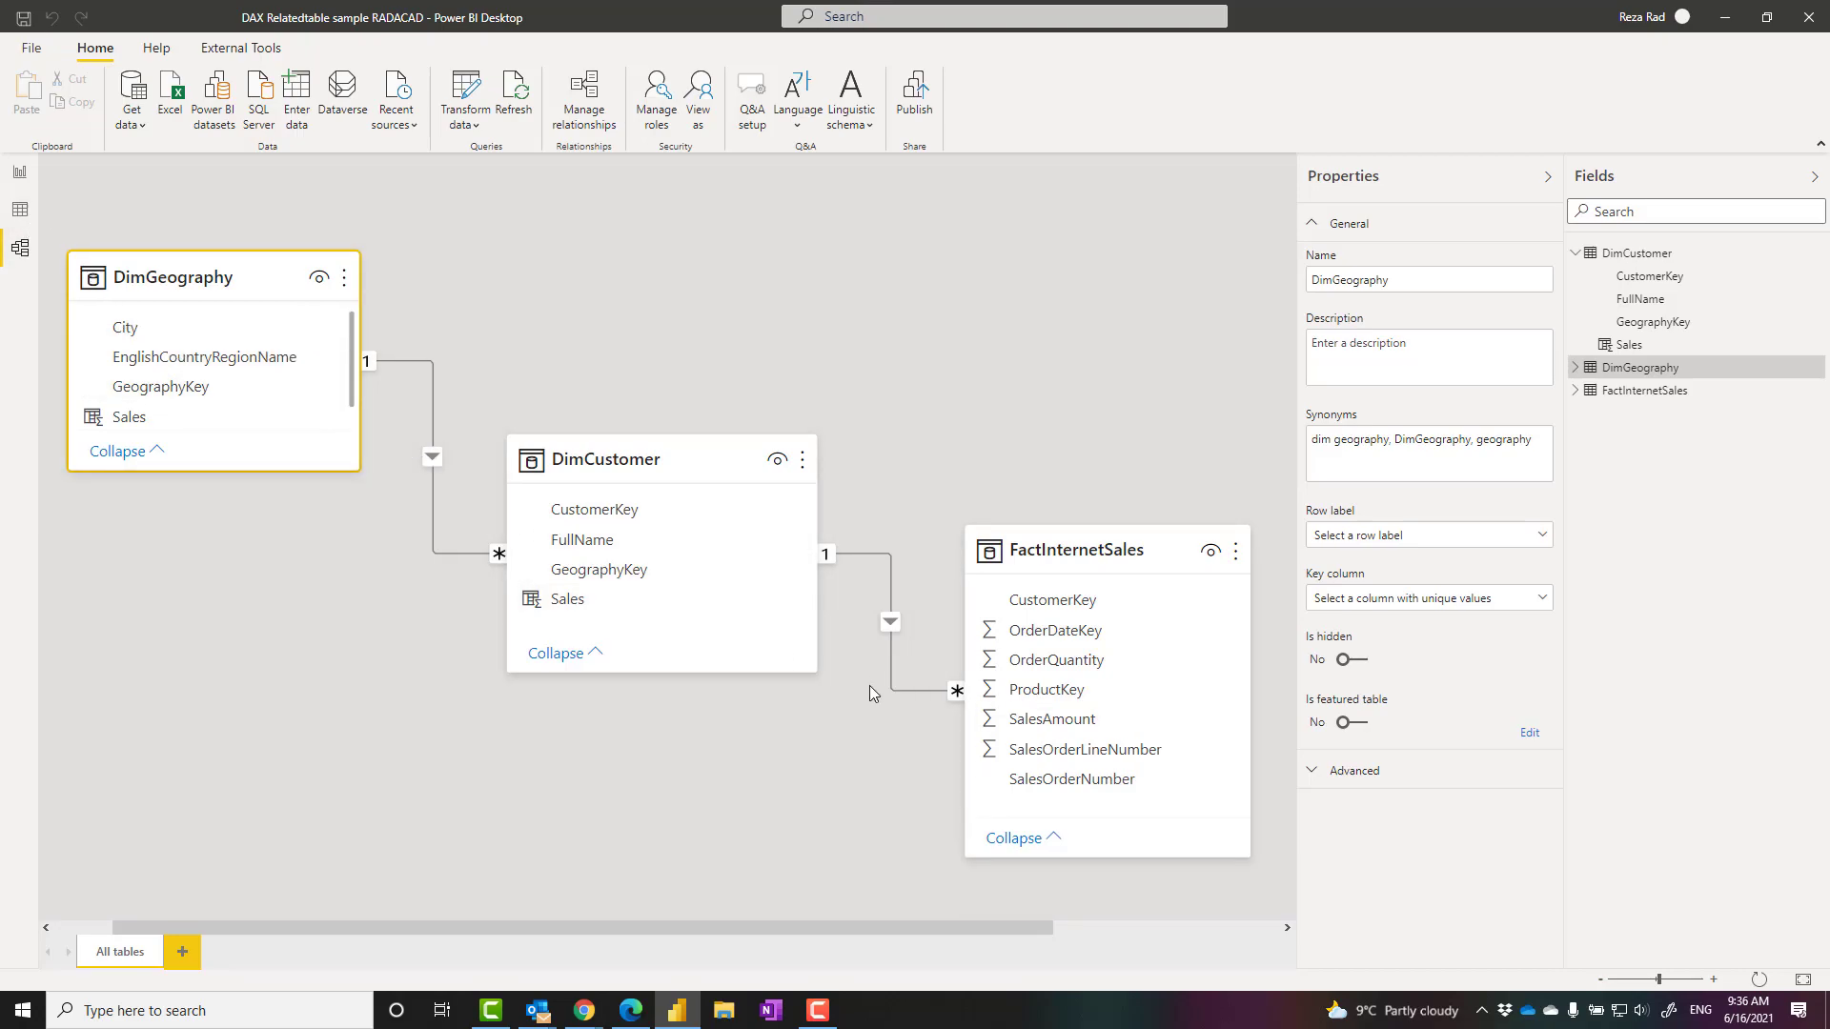
Step: Open DimGeography in Data view and select its Sales column to show the SUMX formula
click(19, 210)
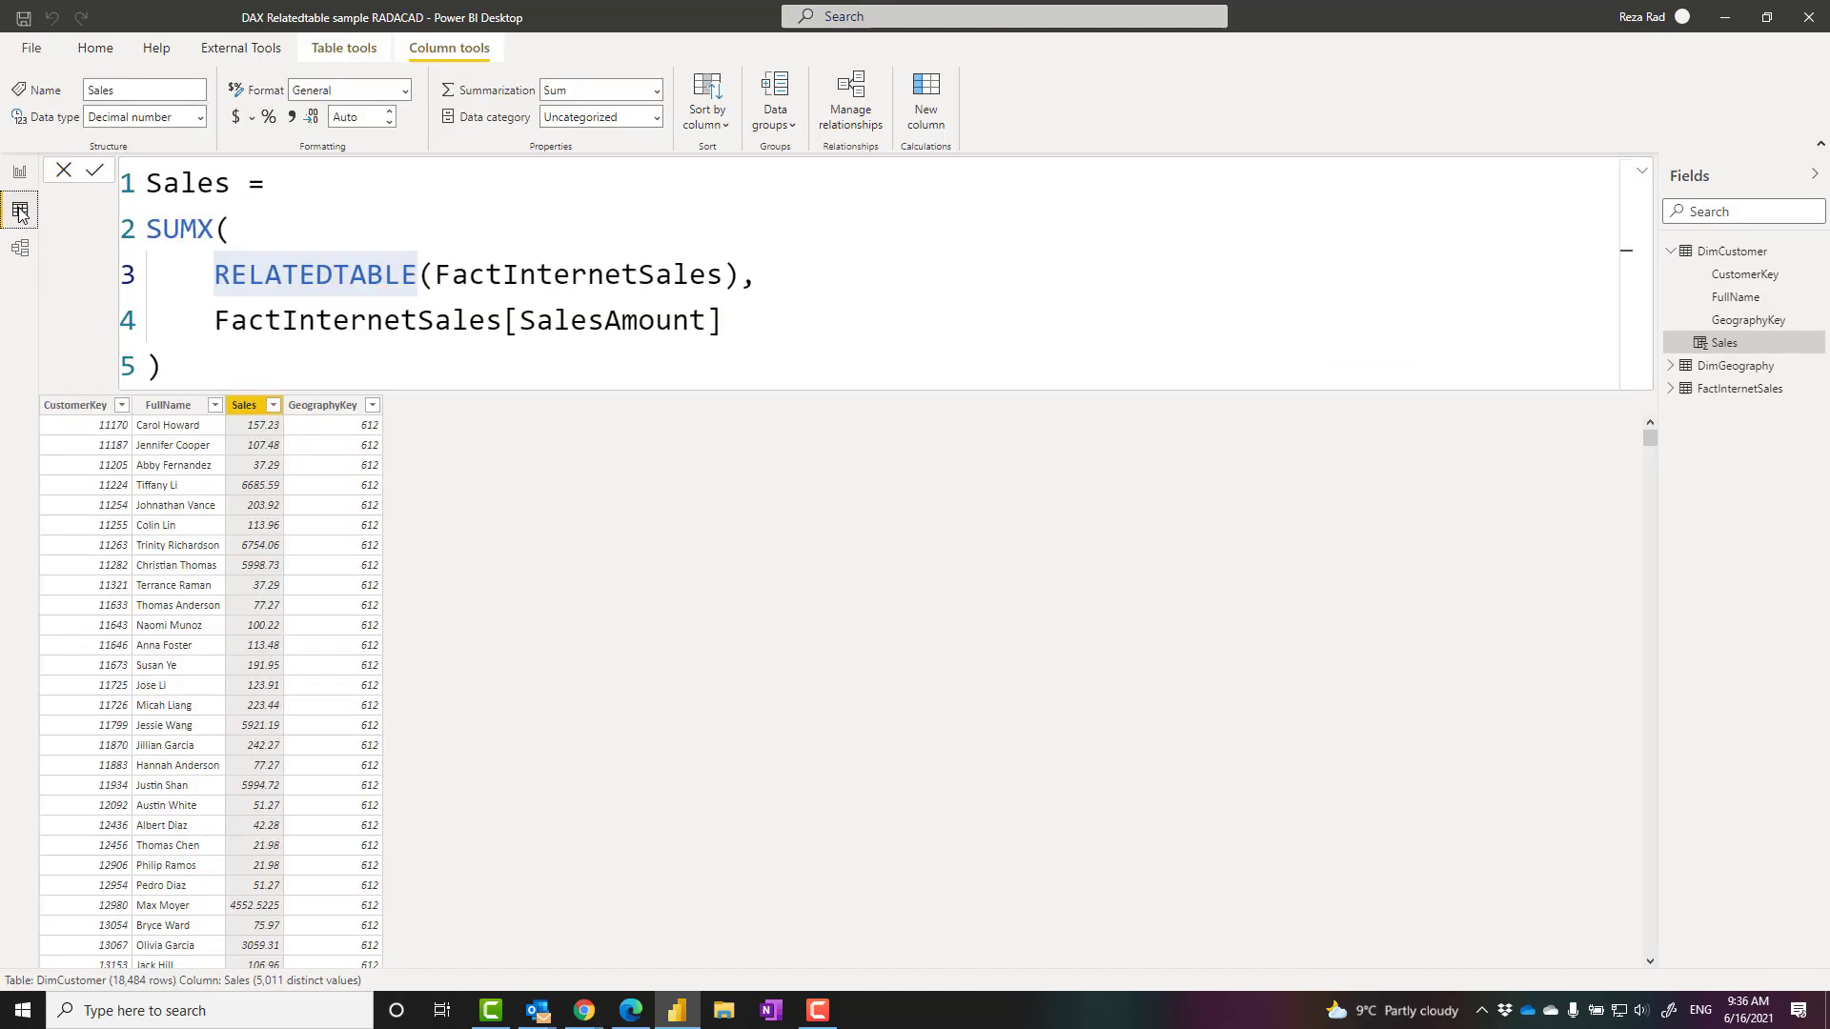
click(1739, 370)
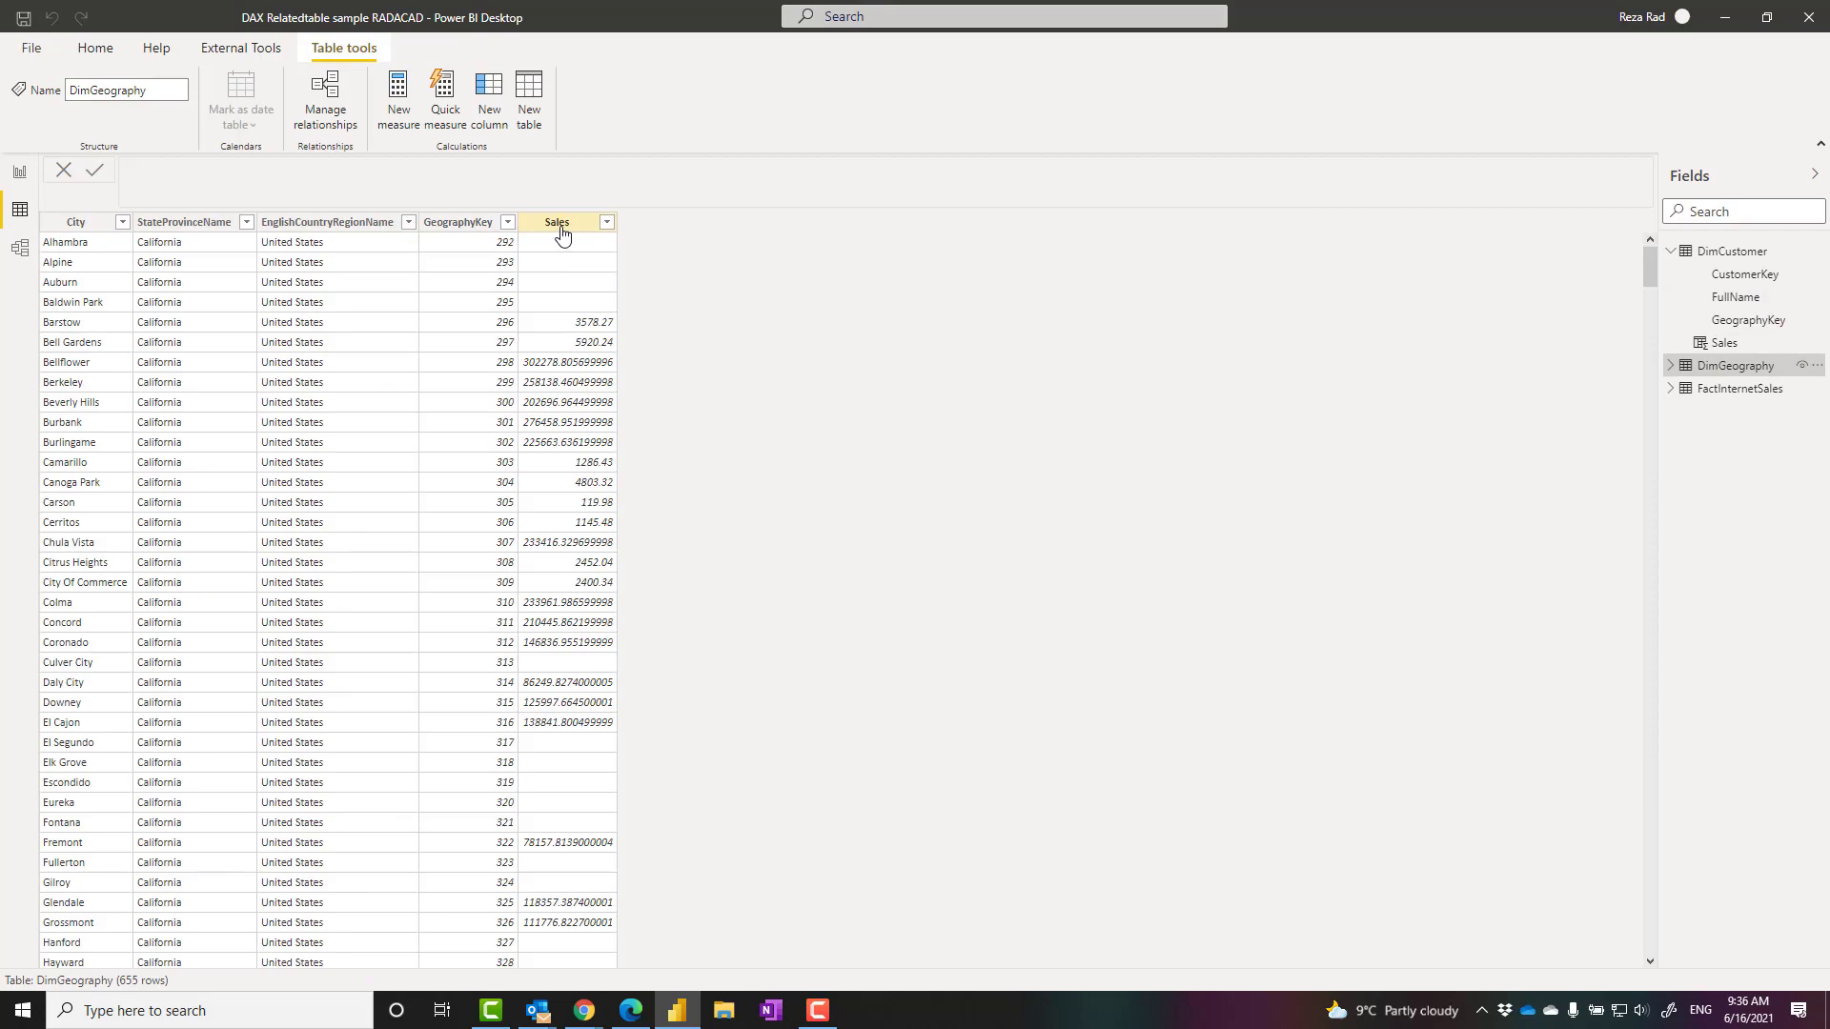
click(560, 223)
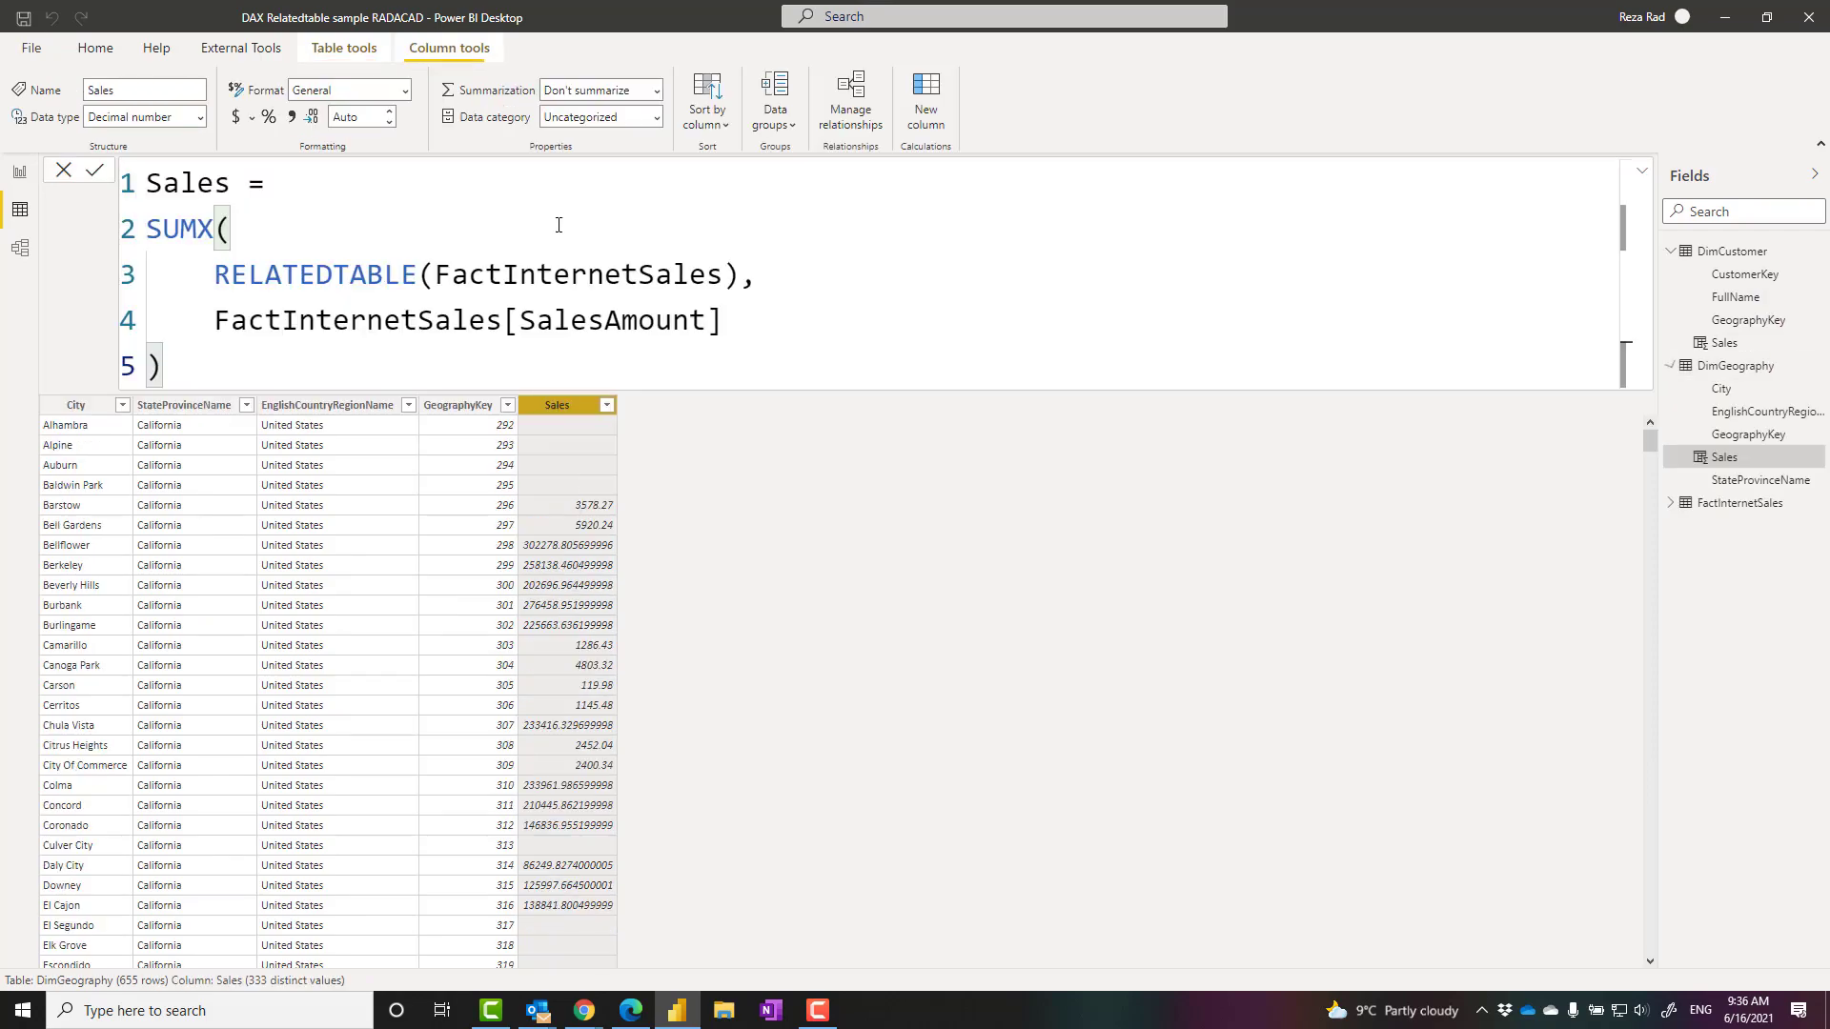
Step: Check the DimGeography–DimCustomer–FactInternetSales relationships, then return to DimGeography's data
click(21, 254)
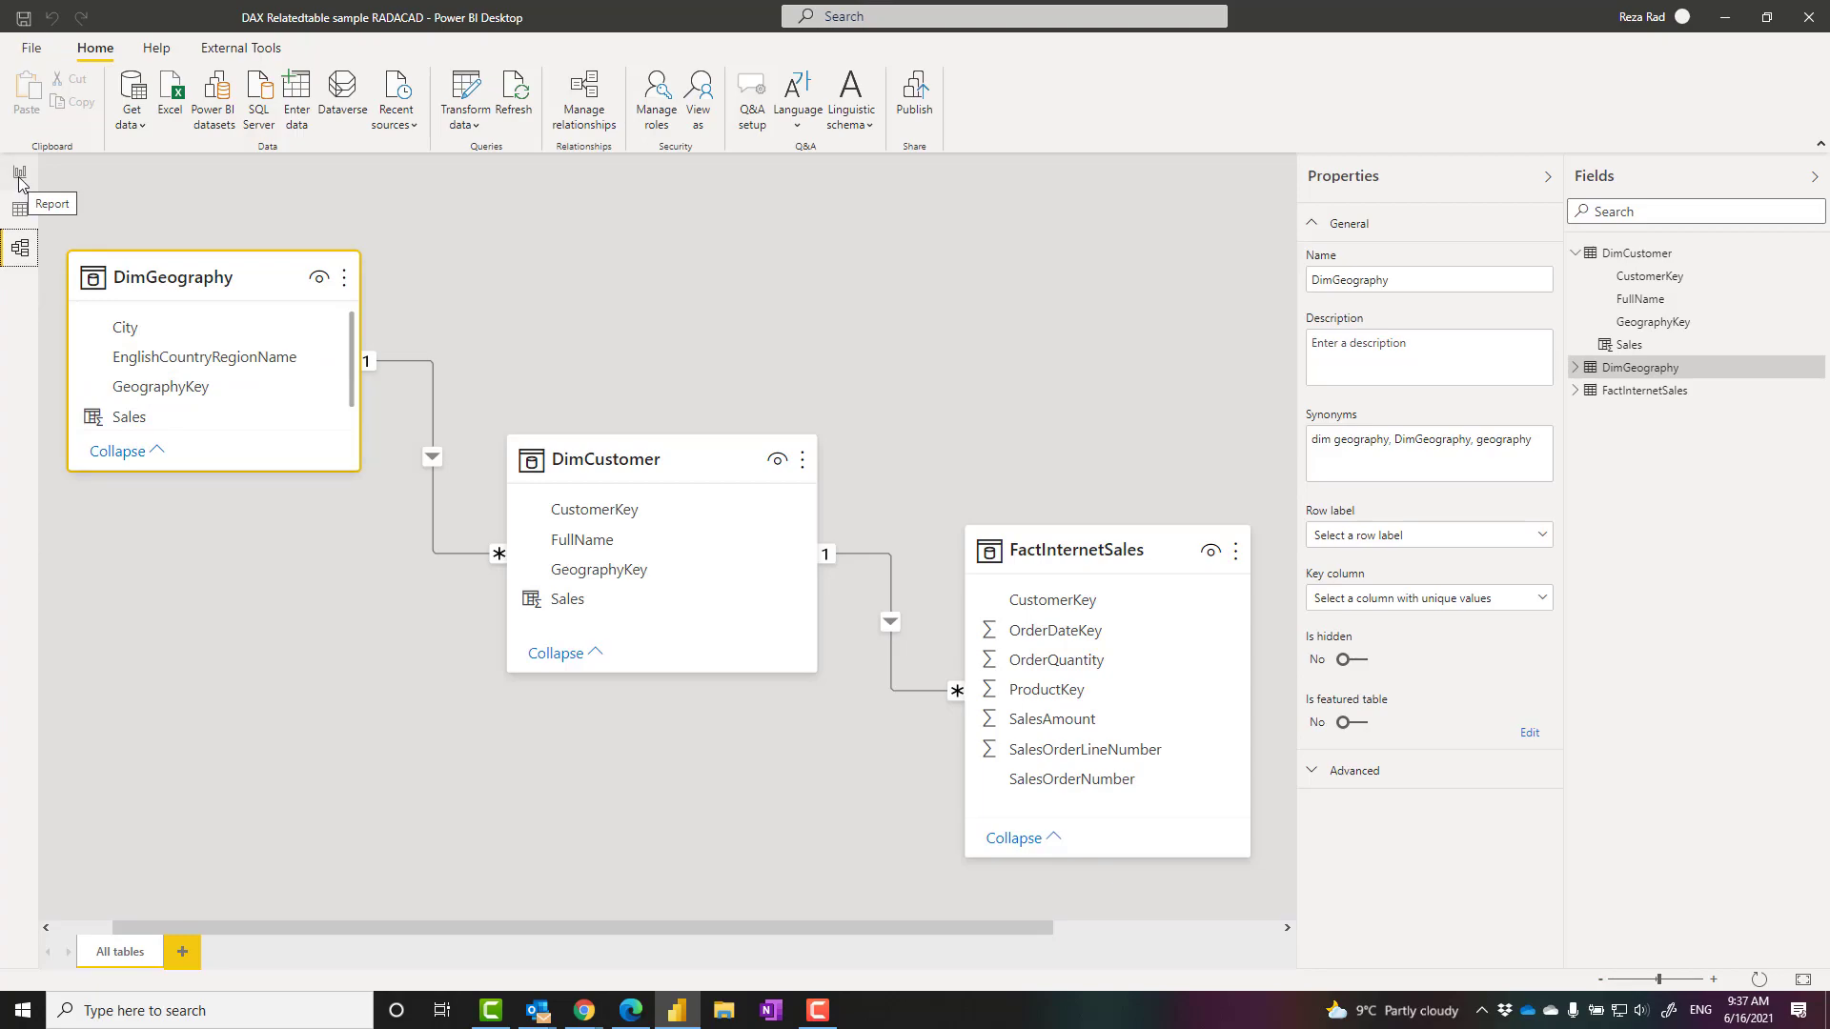
click(20, 209)
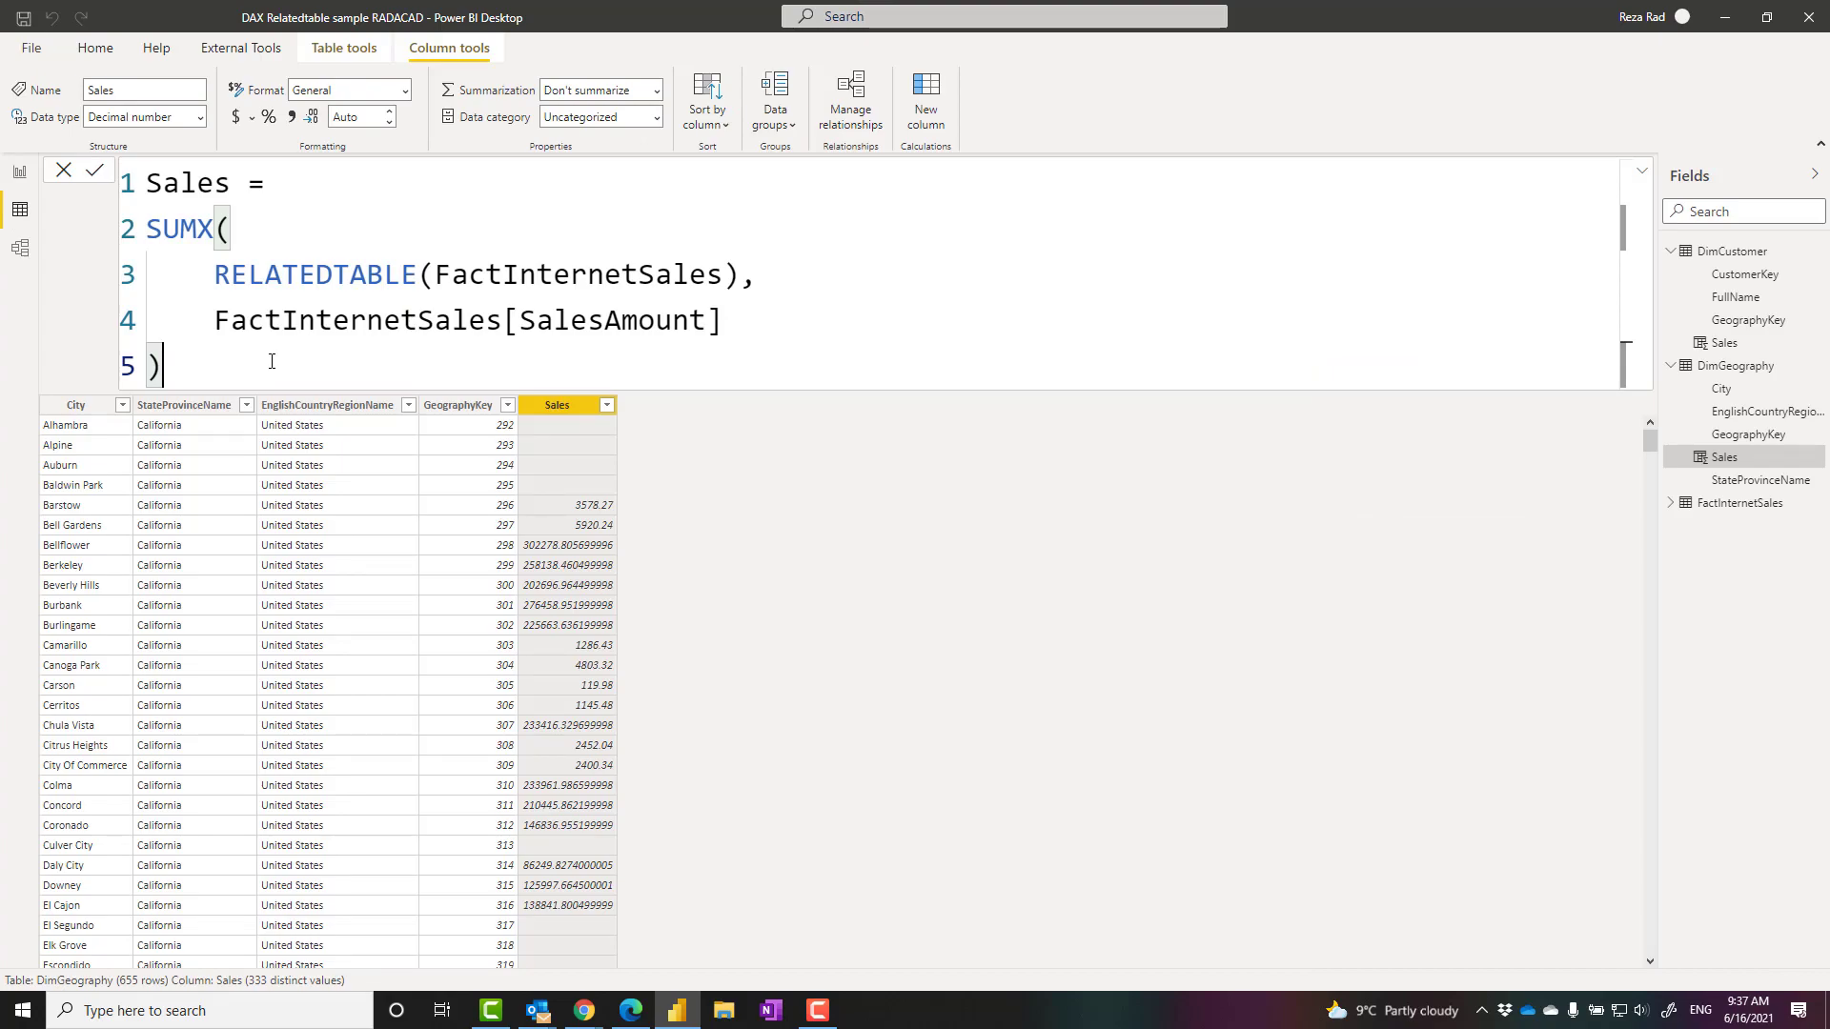
Step: Highlight RELATEDTABLE in the Sales column formula, then clear the selection
drag(214, 278, 426, 292)
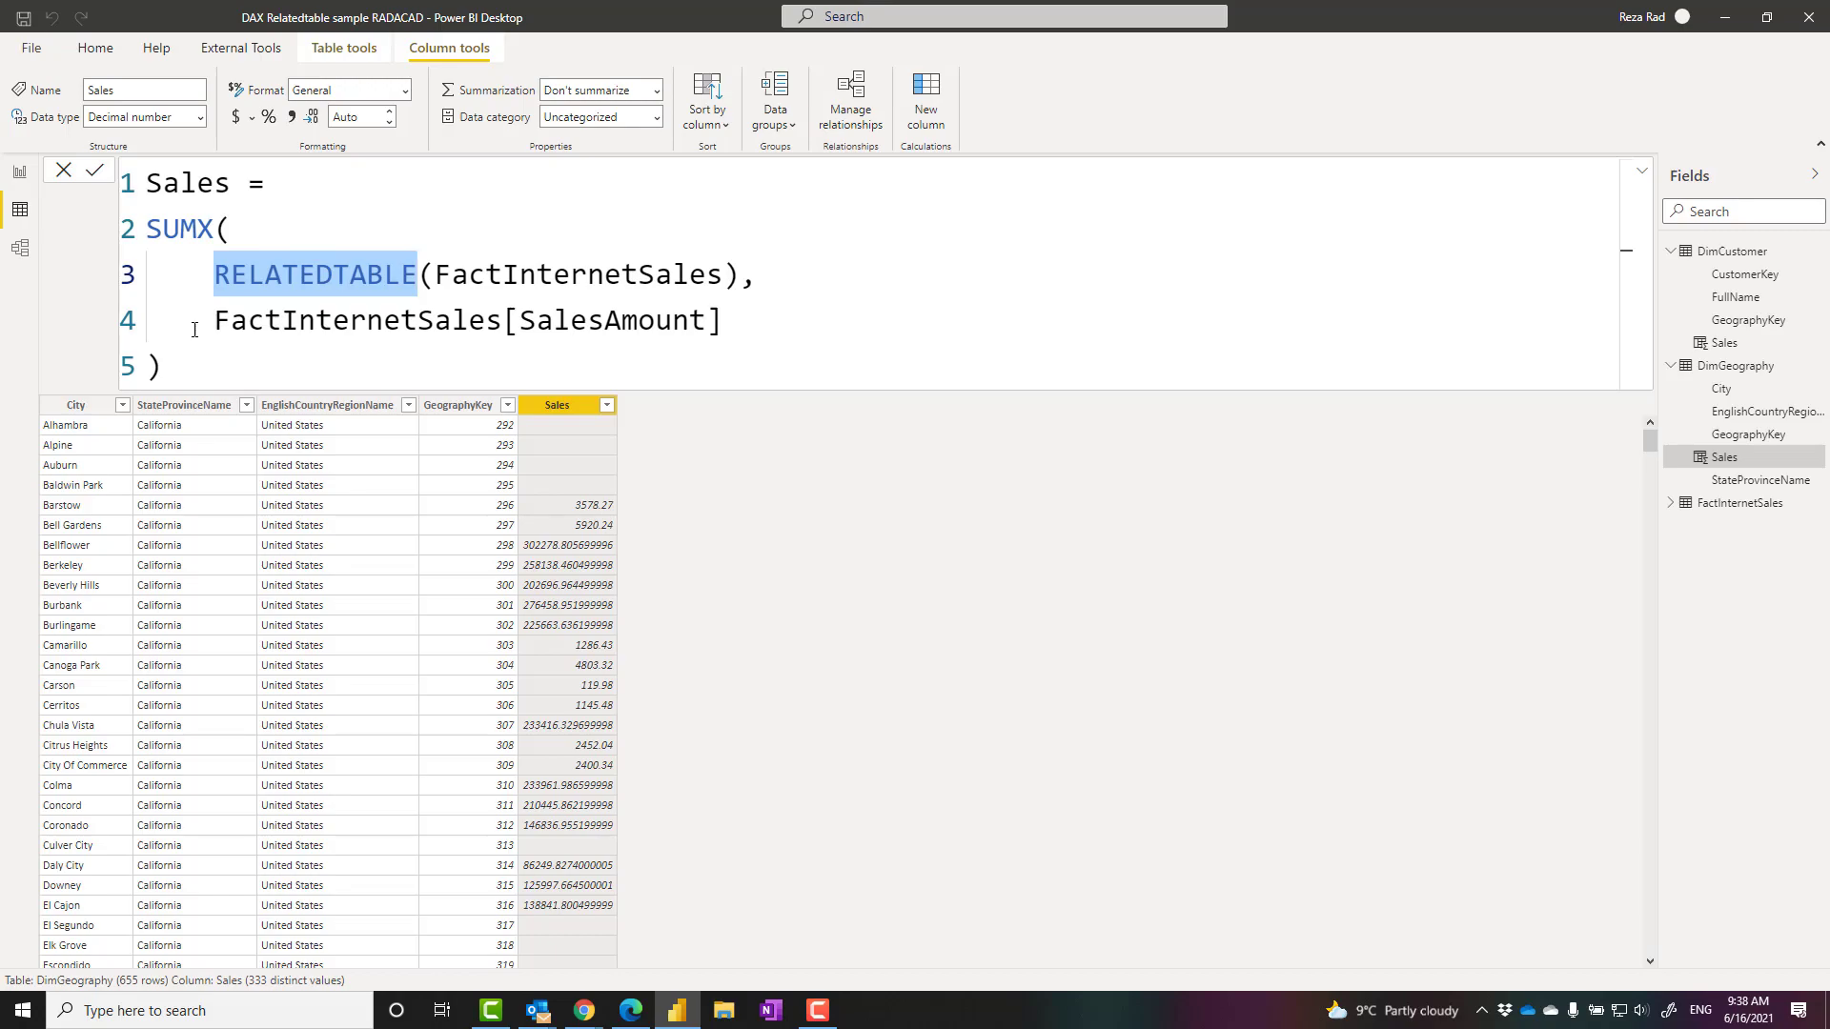
click(210, 370)
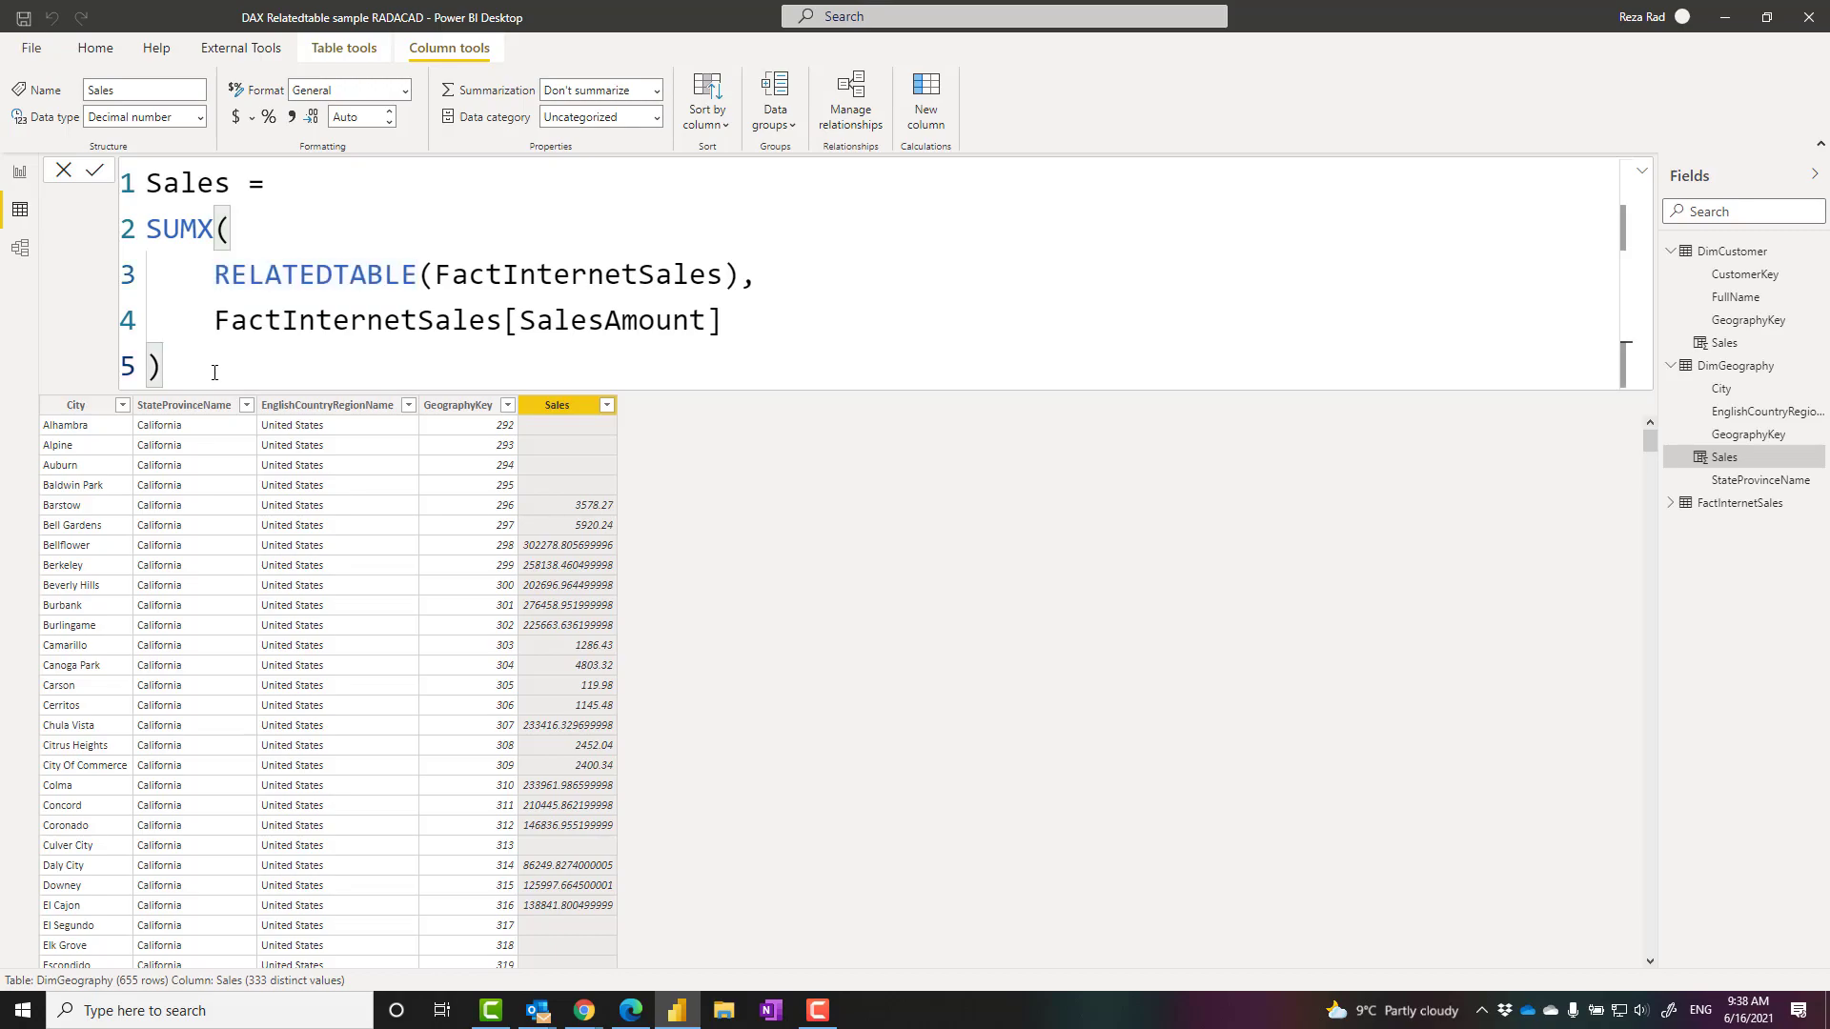